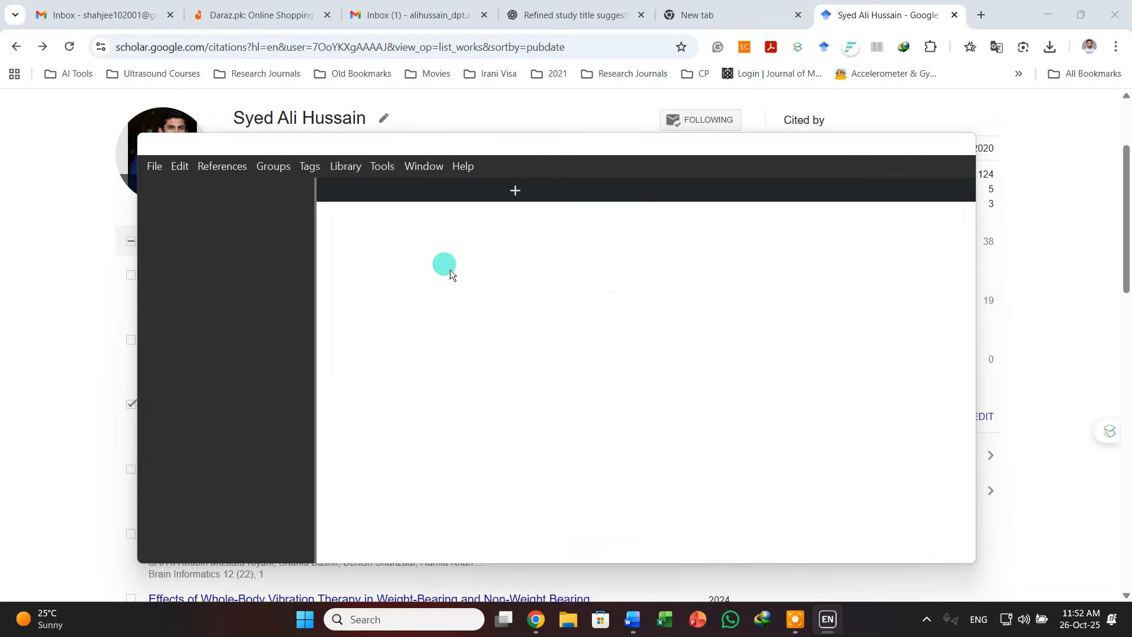
Create a new reference library named Trial.enl on the Desktop and close the leftover My EndNote Library window.
{"action": "left_click", "coordinate": [381, 299]}
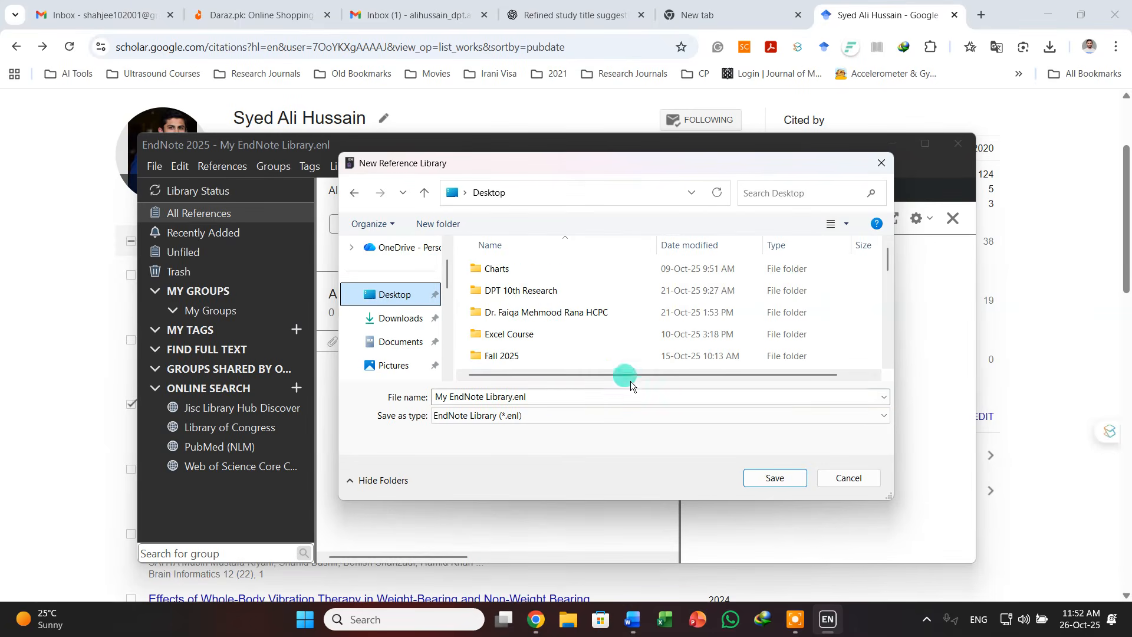
{"action": "left_click", "coordinate": [556, 396]}
{"action": "left_click", "coordinate": [498, 397]}
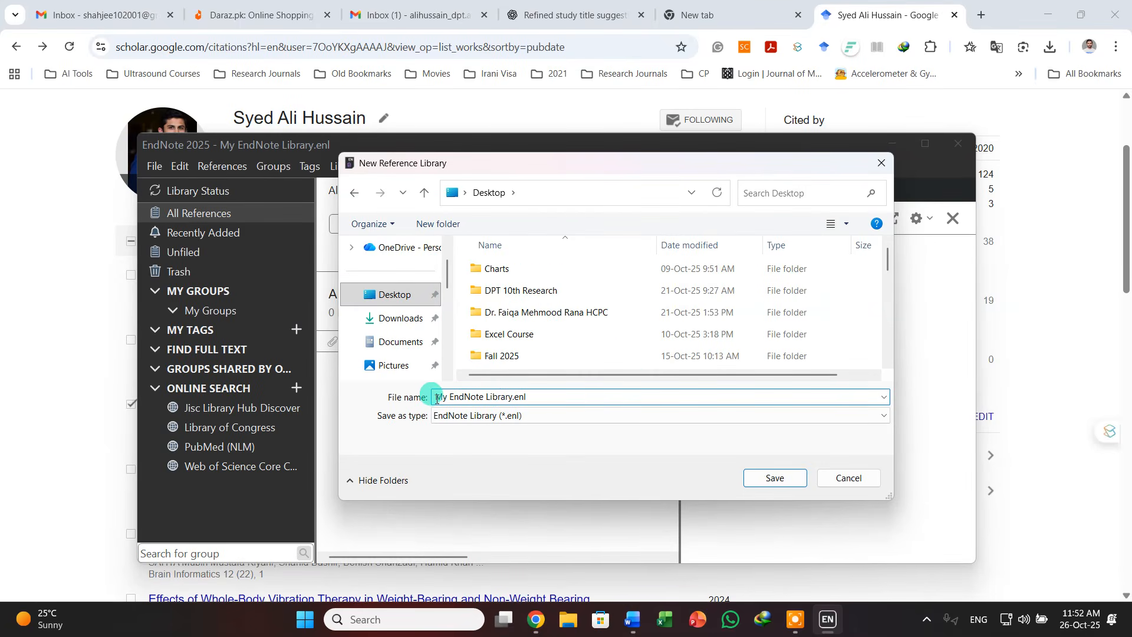
{"action": "left_click_drag", "start_coordinate": [455, 397], "coordinate": [512, 397]}
{"action": "type", "text": "T"}
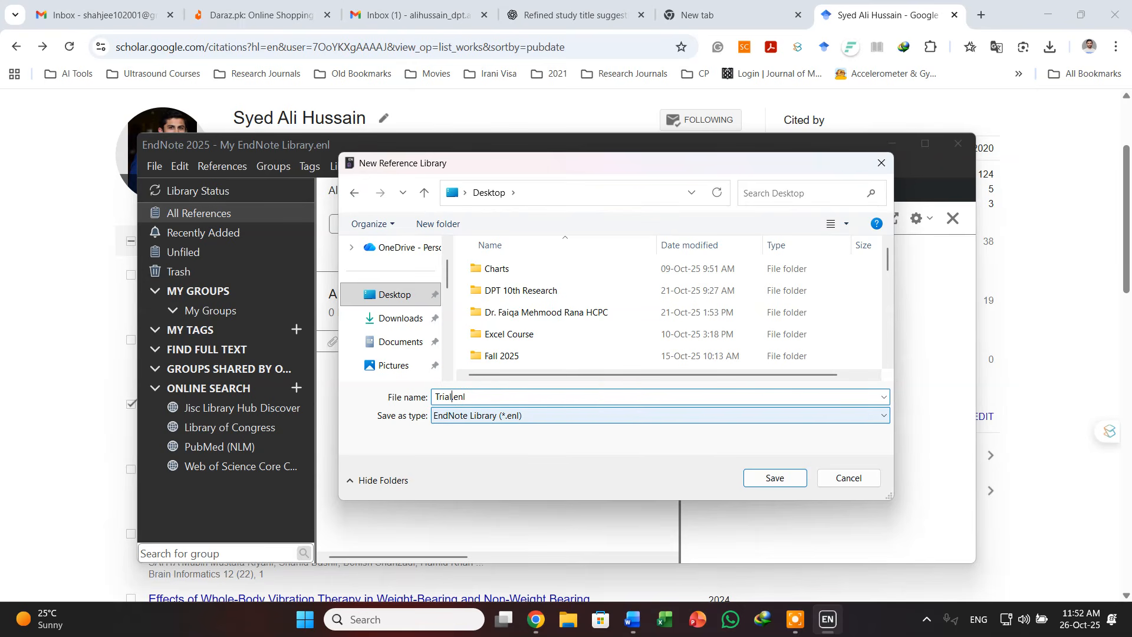
{"action": "type", "text": "rial"}
{"action": "key", "text": "Return"}
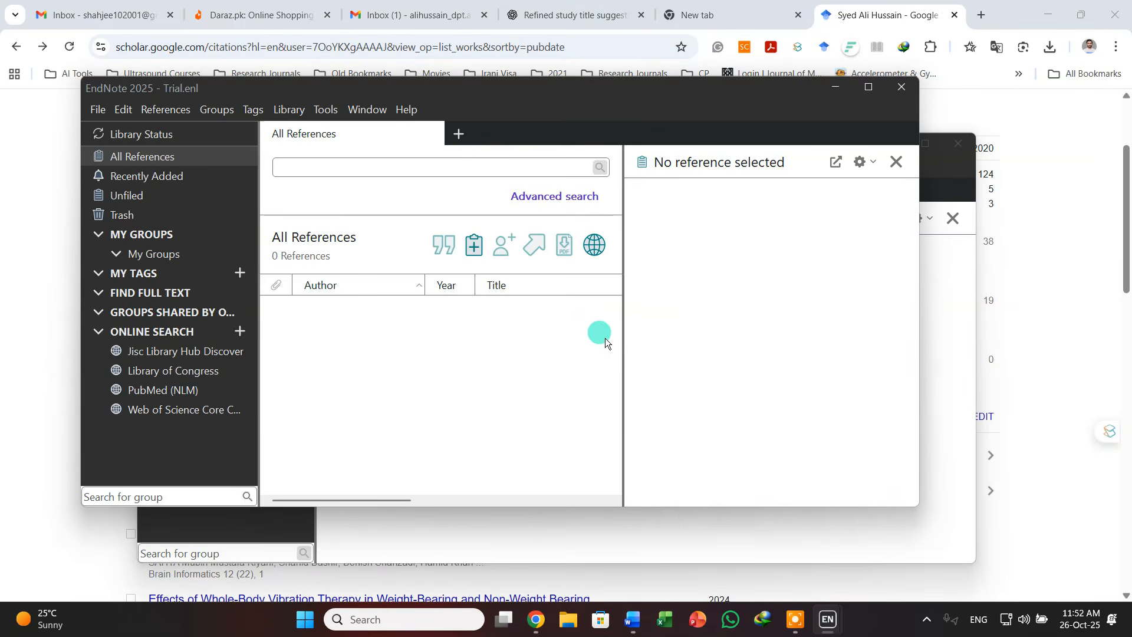
{"action": "left_click", "coordinate": [962, 147]}
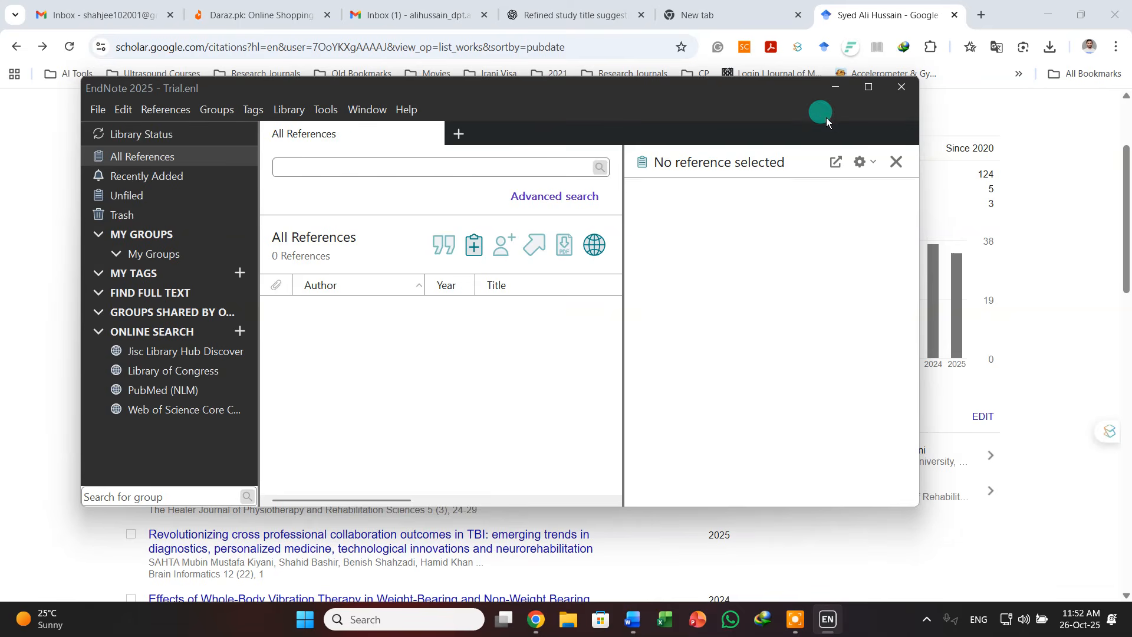
{"action": "left_click", "coordinate": [867, 86]}
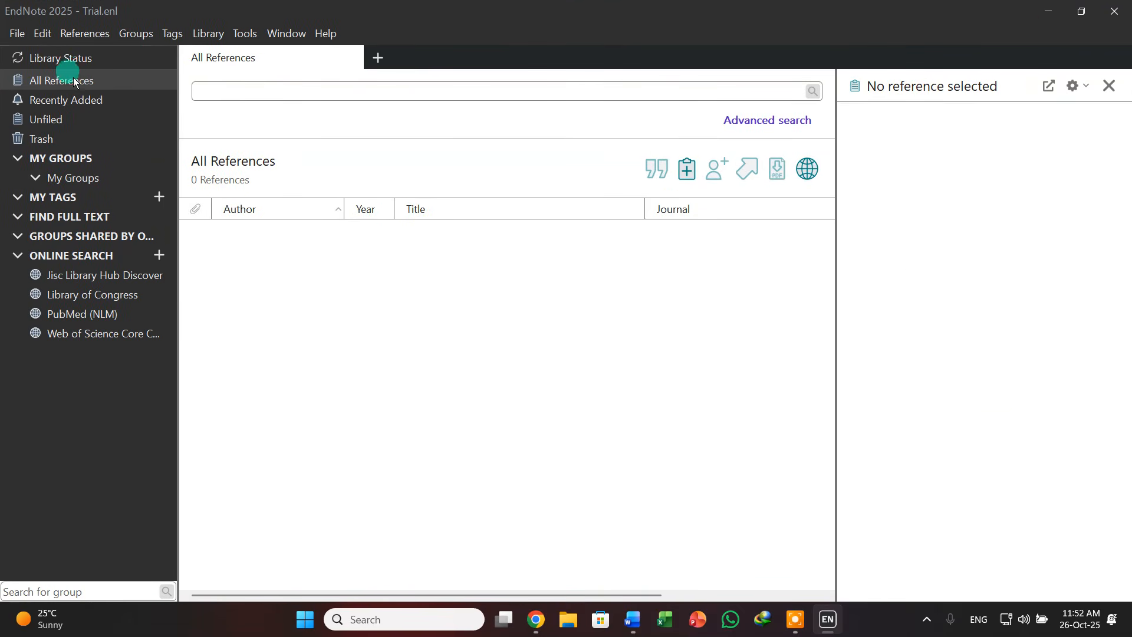
Switch to Google Scholar in Chrome and export the ticked cervical proprioceptive training article in EndNote format as citations.enw.
{"action": "left_click", "coordinate": [536, 619]}
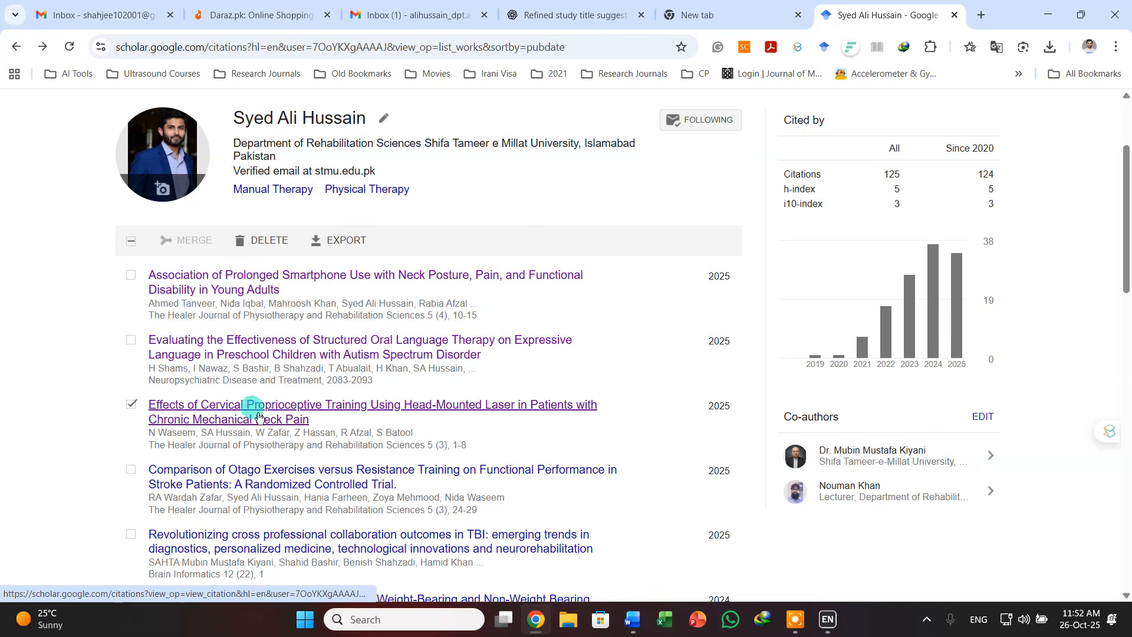
{"action": "left_click", "coordinate": [328, 241]}
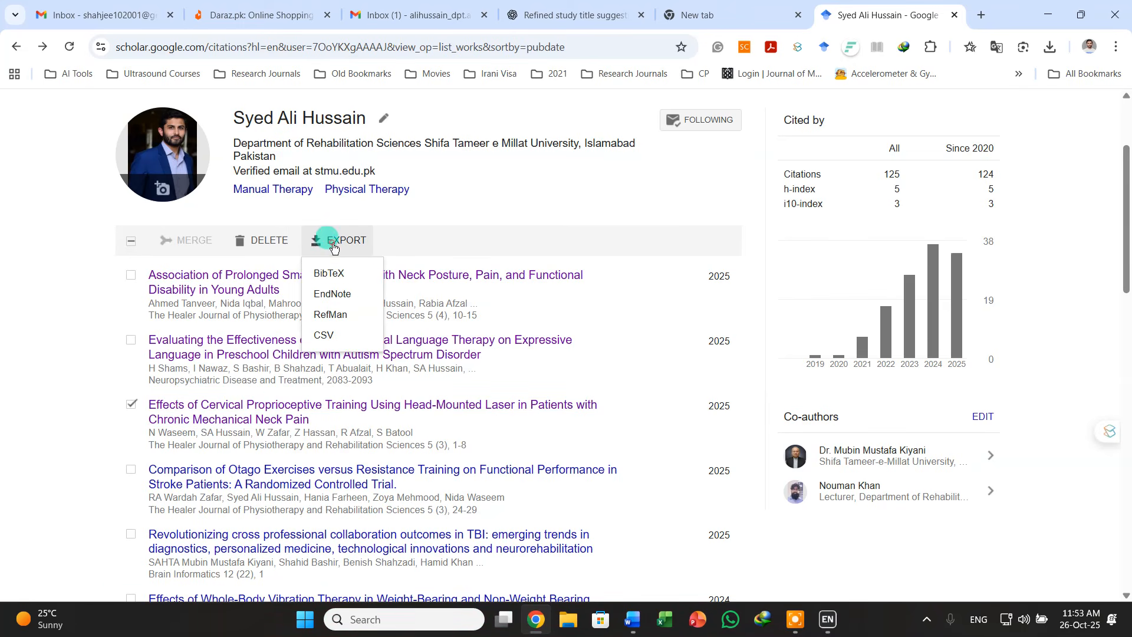
{"action": "left_click", "coordinate": [335, 293]}
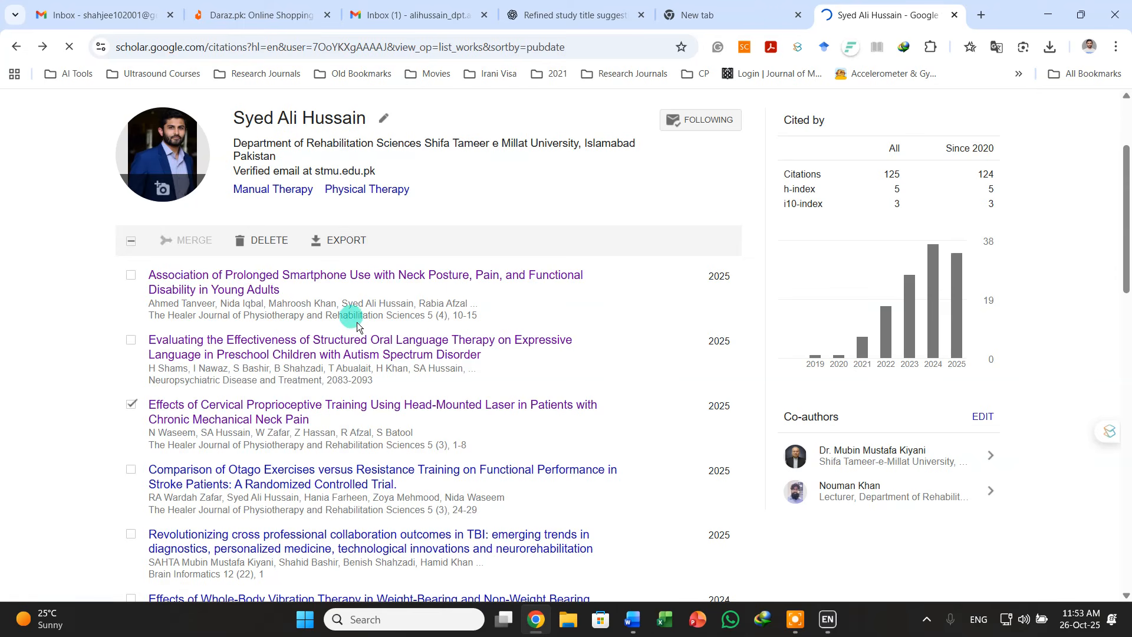
{"action": "left_click", "coordinate": [1050, 47]}
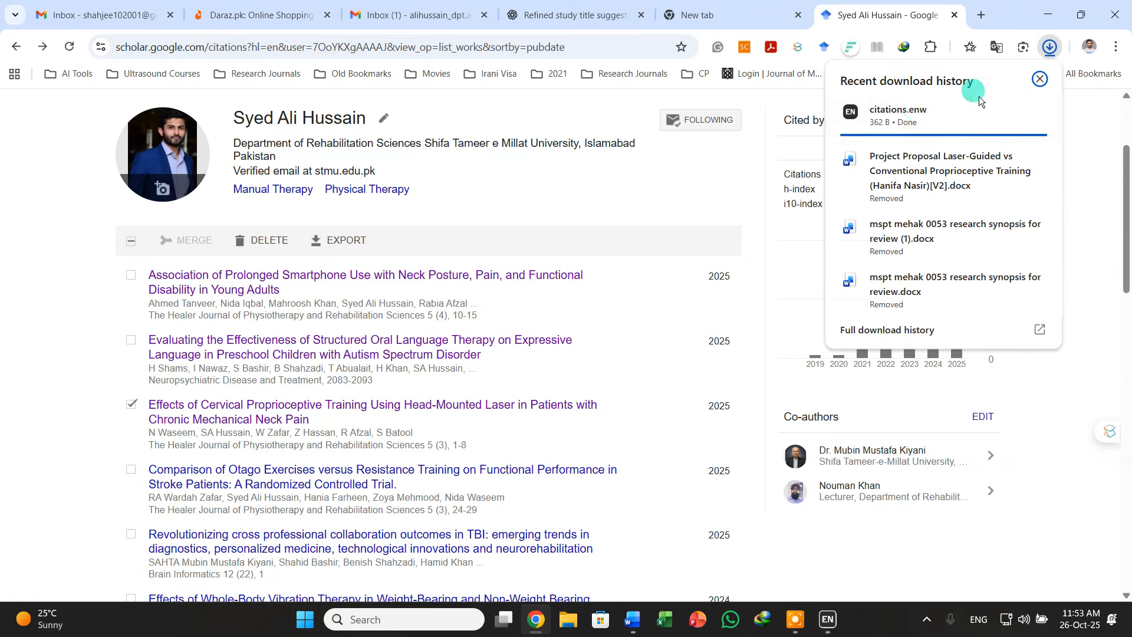
{"action": "left_click", "coordinate": [914, 122]}
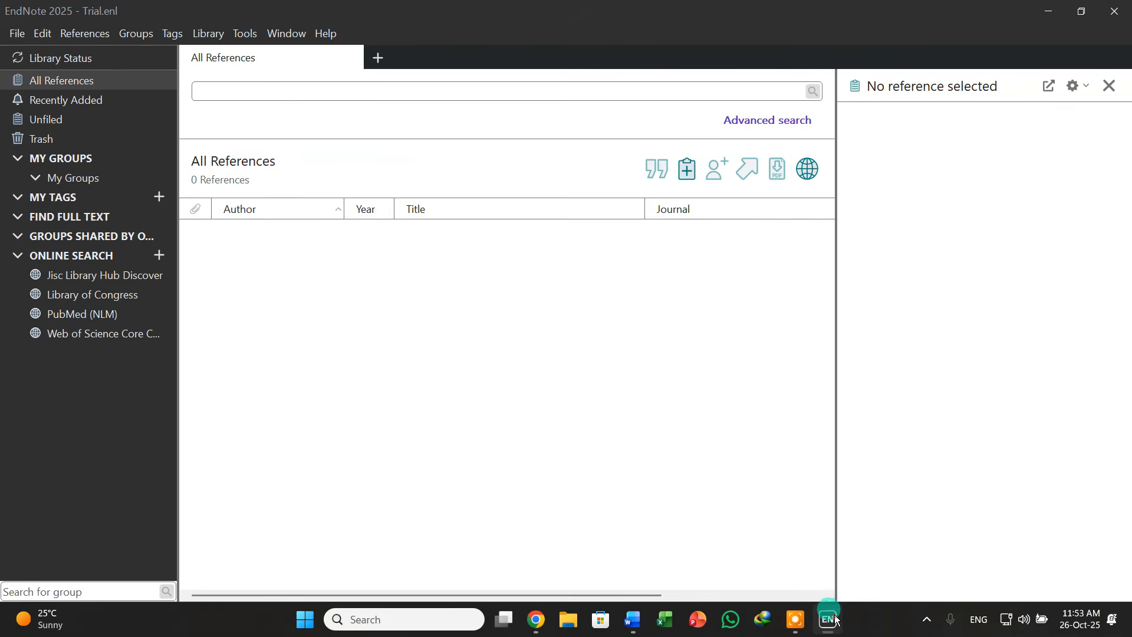
Start a file import into the Trial library in EndNote with the import option set to EndNote Import.
{"action": "left_click", "coordinate": [25, 35]}
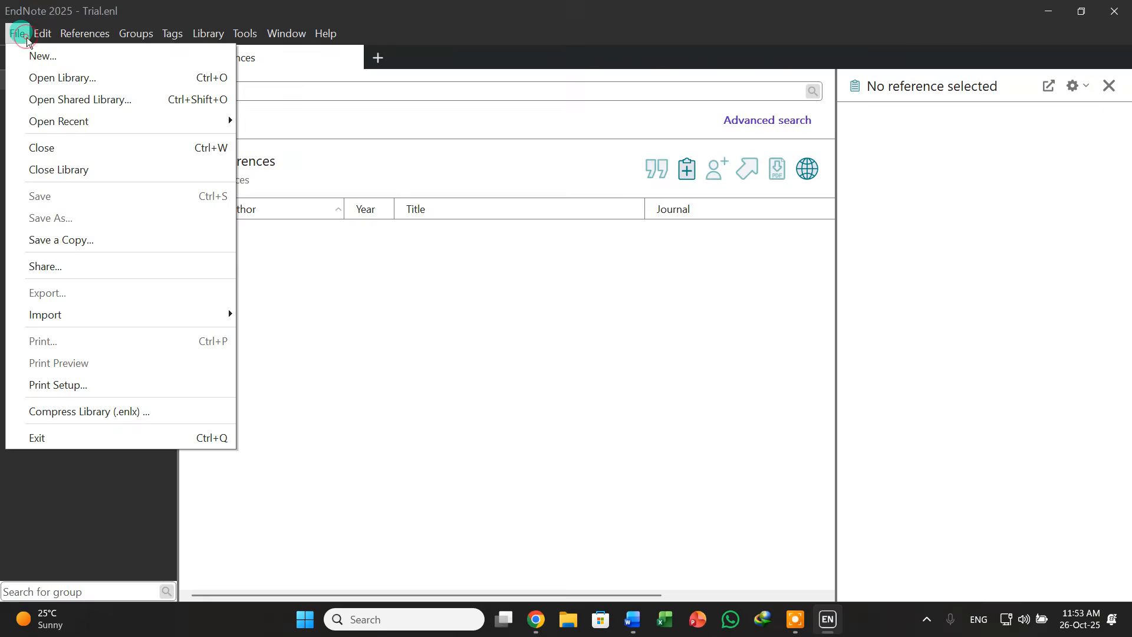
{"action": "mouse_move", "coordinate": [184, 308]}
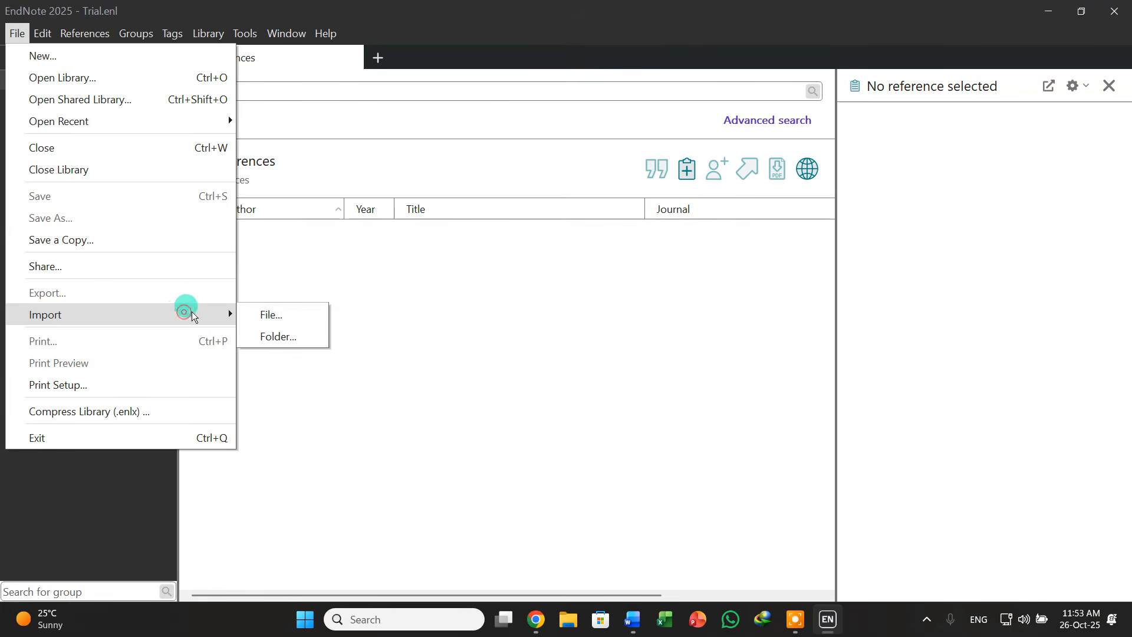
{"action": "left_click", "coordinate": [300, 316]}
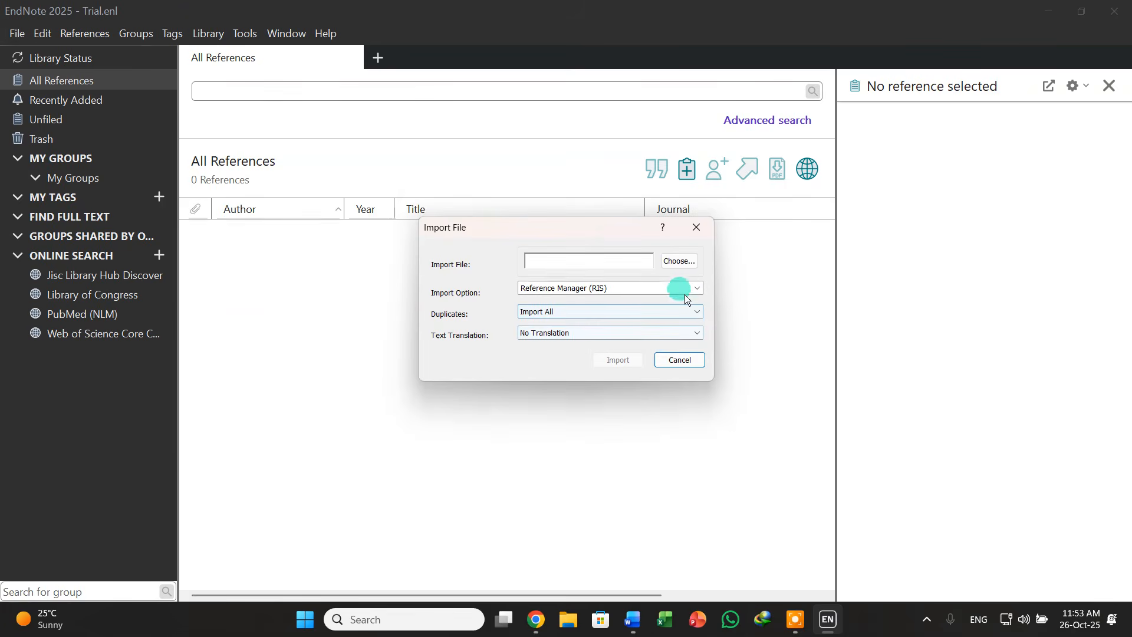
{"action": "left_click", "coordinate": [695, 288]}
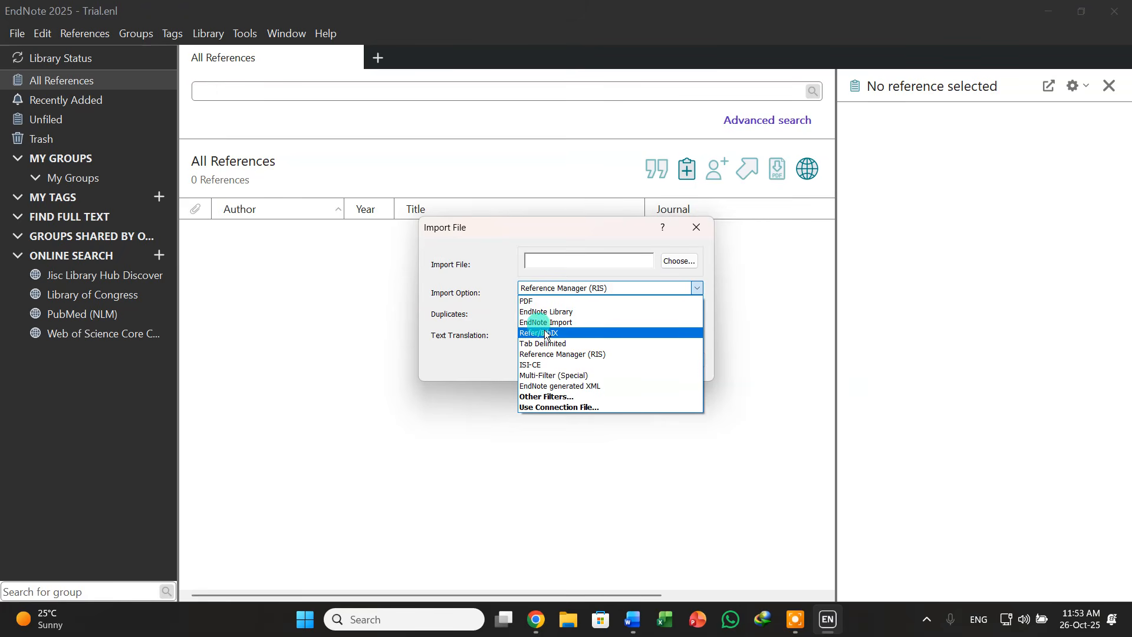
{"action": "left_click", "coordinate": [547, 323]}
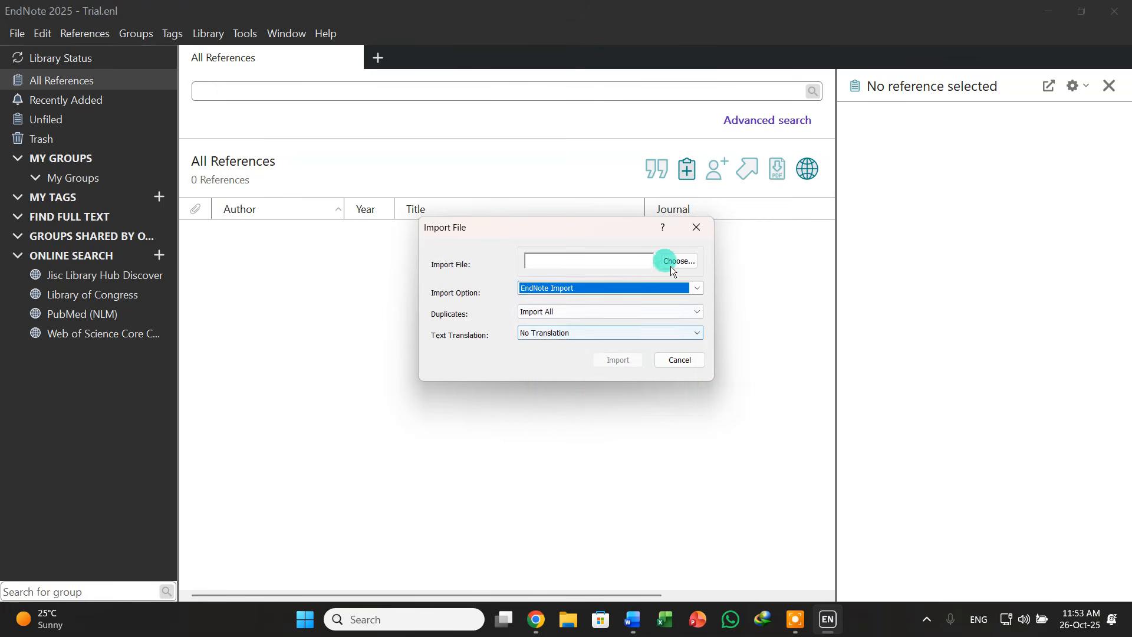
Choose citations.enw from the Downloads folder as the import file and import it into the library.
{"action": "left_click", "coordinate": [676, 261]}
{"action": "left_click", "coordinate": [405, 267]}
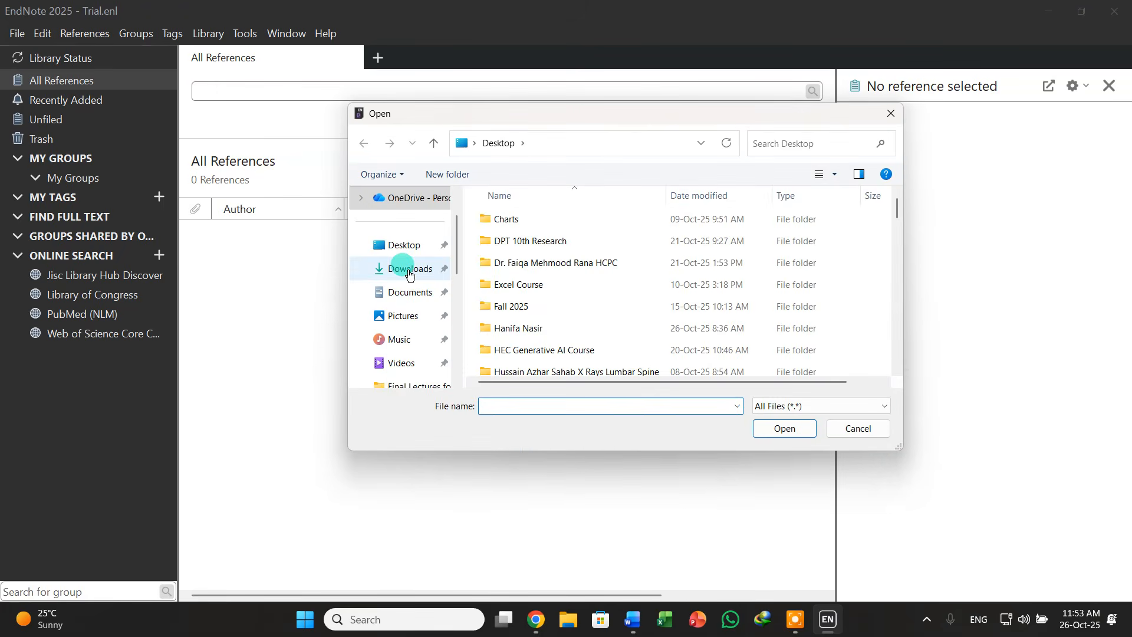
{"action": "left_click", "coordinate": [535, 243]}
{"action": "left_click", "coordinate": [536, 246]}
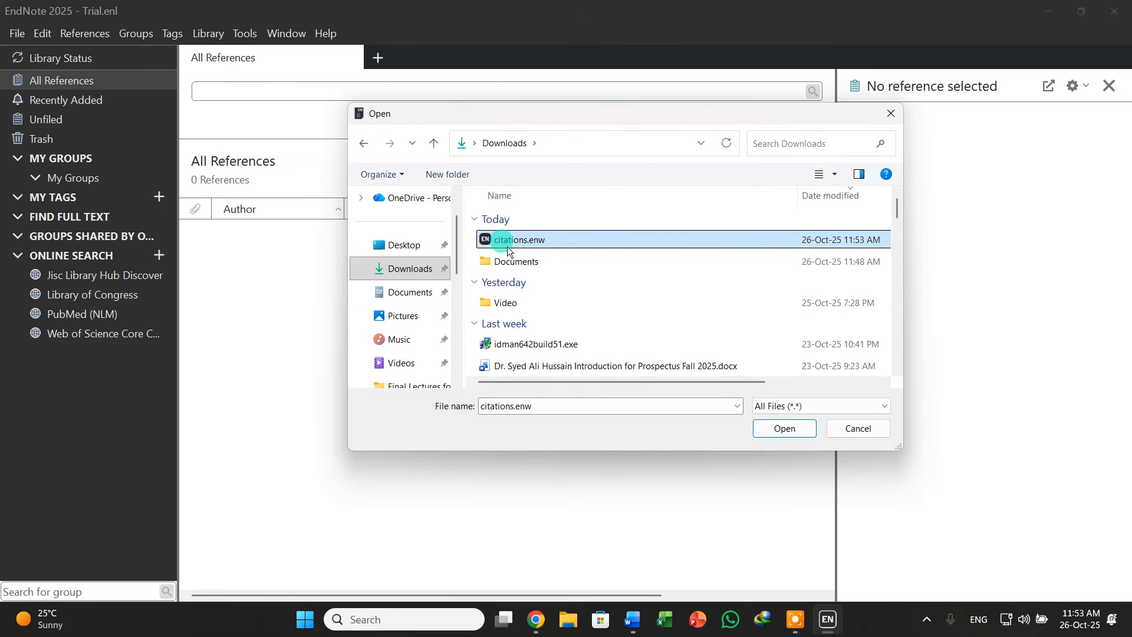
{"action": "left_click", "coordinate": [770, 426]}
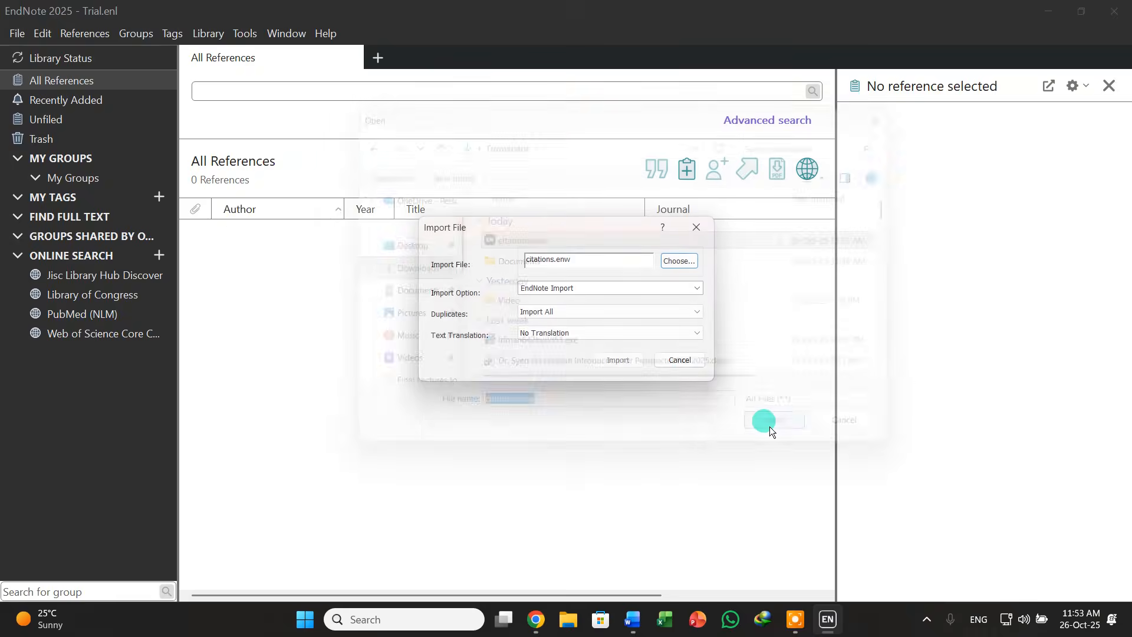
{"action": "left_click", "coordinate": [647, 364]}
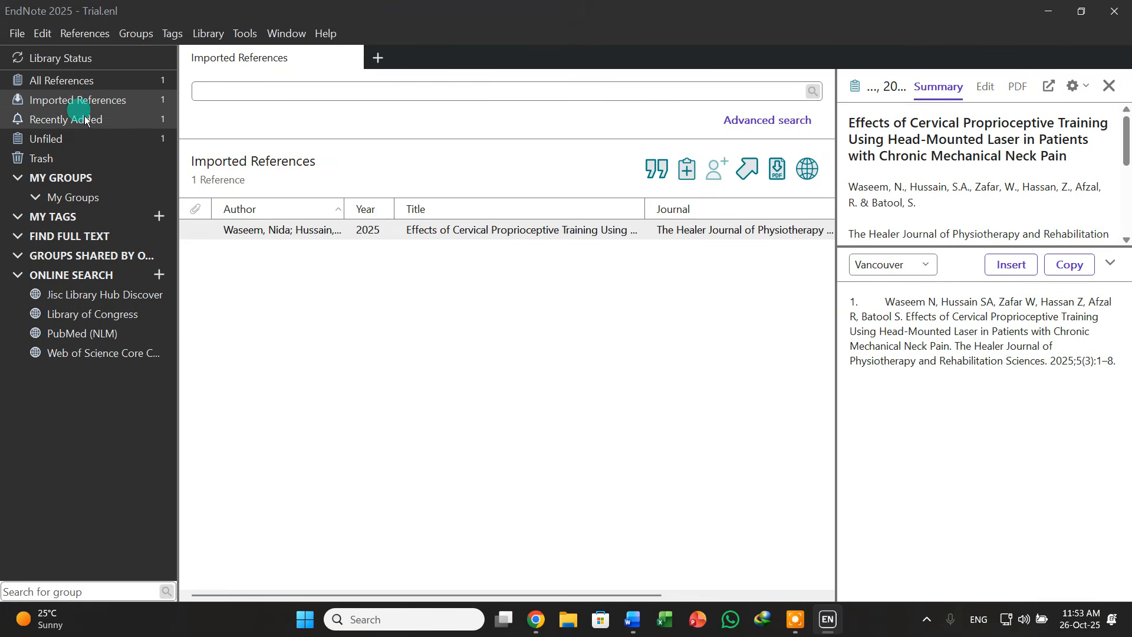
Show all references in the library and select the imported cervical proprioceptive training article.
{"action": "left_click", "coordinate": [86, 83]}
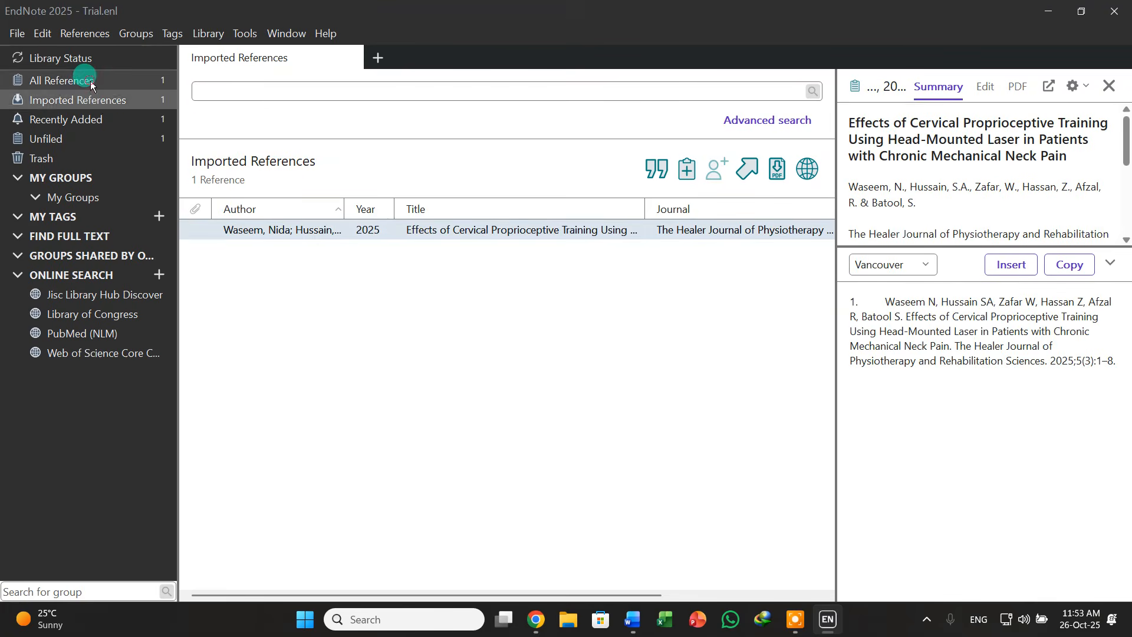
{"action": "left_click", "coordinate": [509, 233]}
{"action": "left_click", "coordinate": [550, 346]}
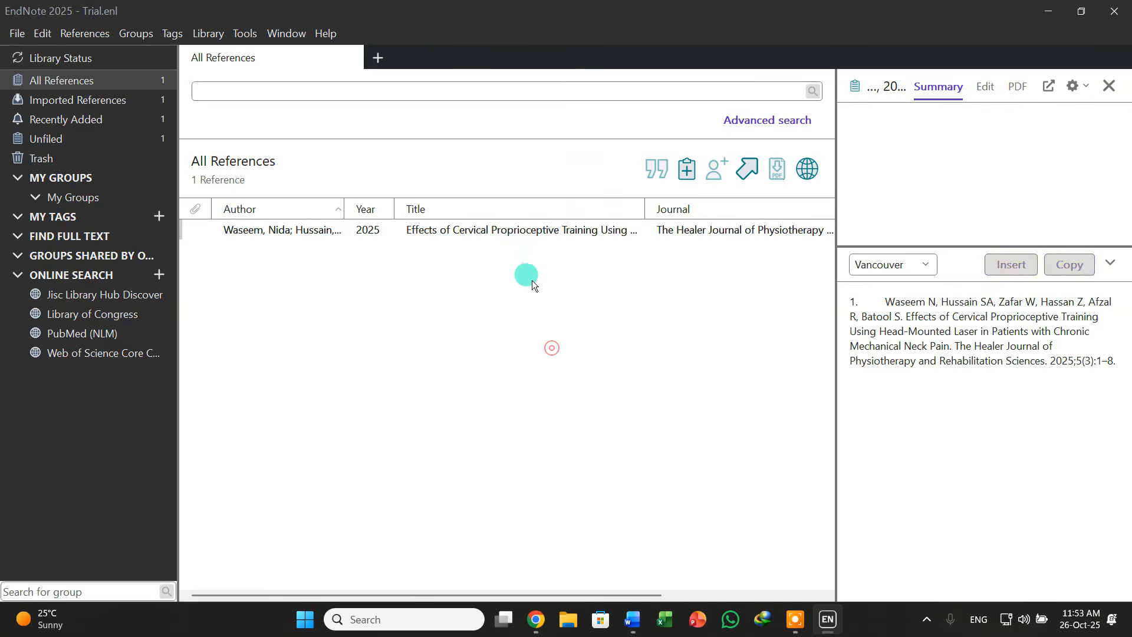
{"action": "left_click", "coordinate": [527, 232]}
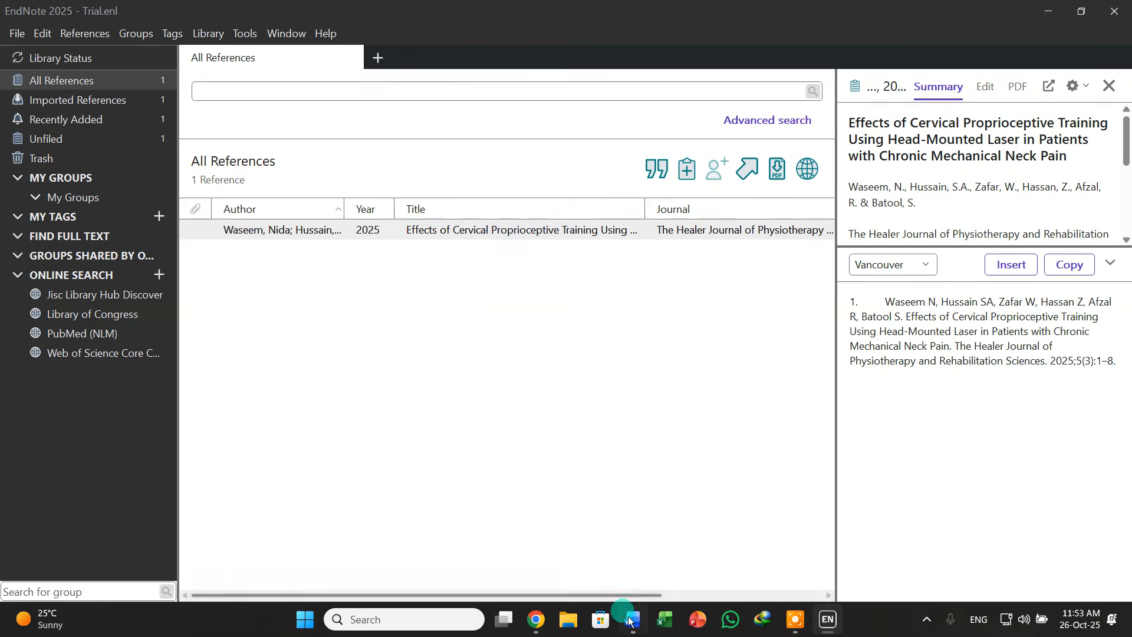
Switch to the Word document, insert the selected EndNote citation after the neck pain sentence and start a new line.
{"action": "left_click", "coordinate": [632, 619]}
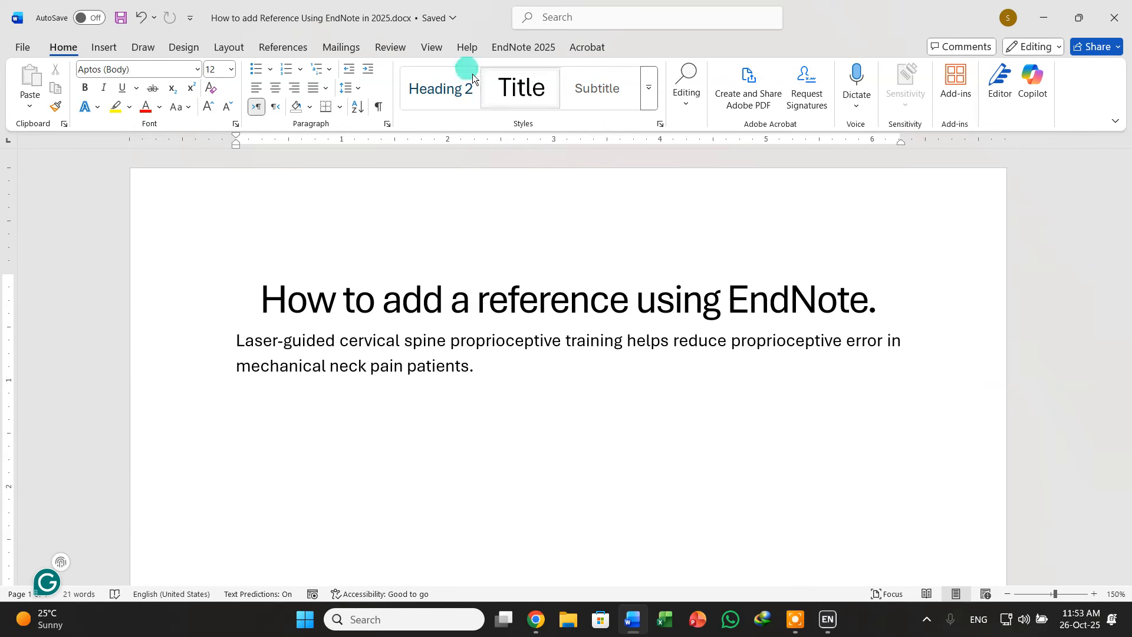
{"action": "left_click", "coordinate": [546, 47]}
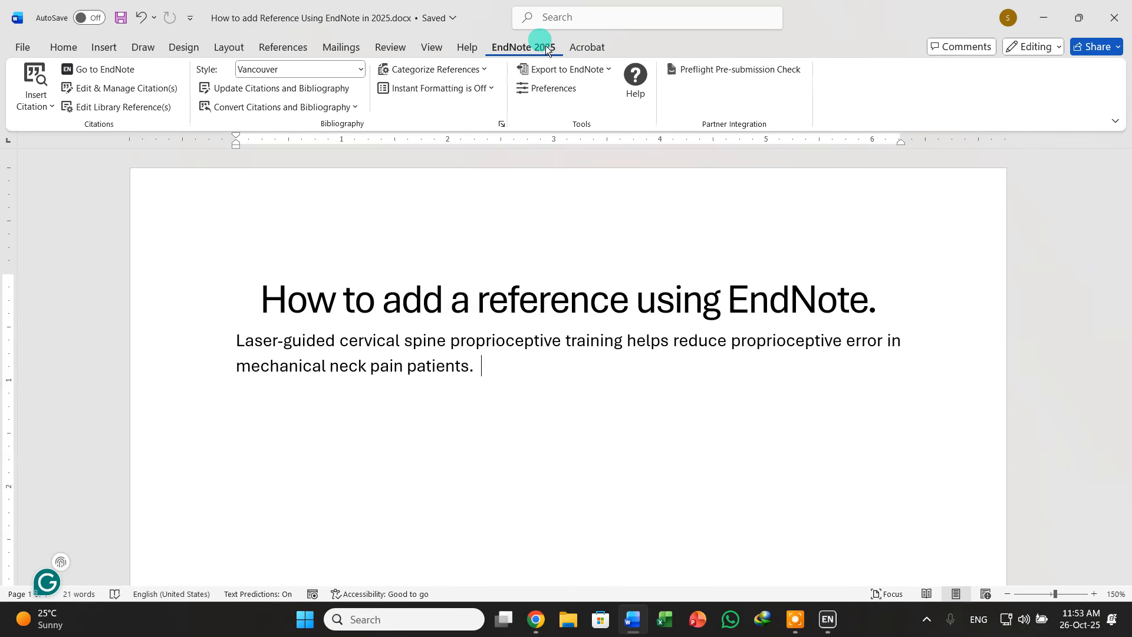
{"action": "left_click", "coordinate": [44, 109]}
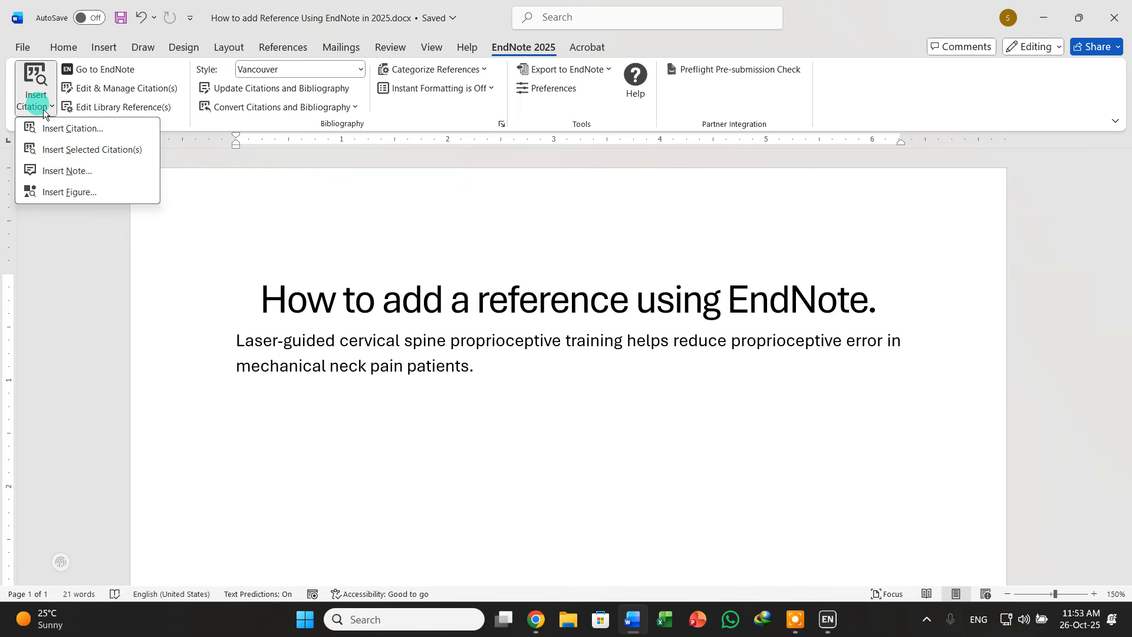
{"action": "left_click", "coordinate": [73, 156]}
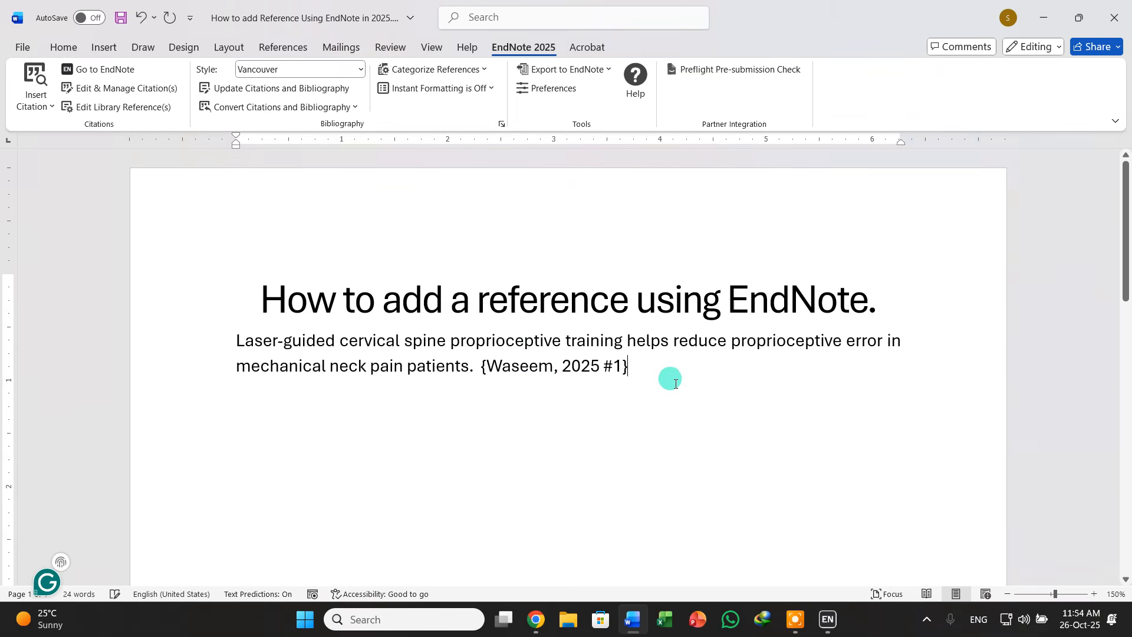
{"action": "key", "text": "Return"}
Select the inserted citation and set the EndNote bibliography style to Numbered.
{"action": "scroll", "coordinate": [669, 384], "scroll_direction": "down", "scroll_amount": 6}
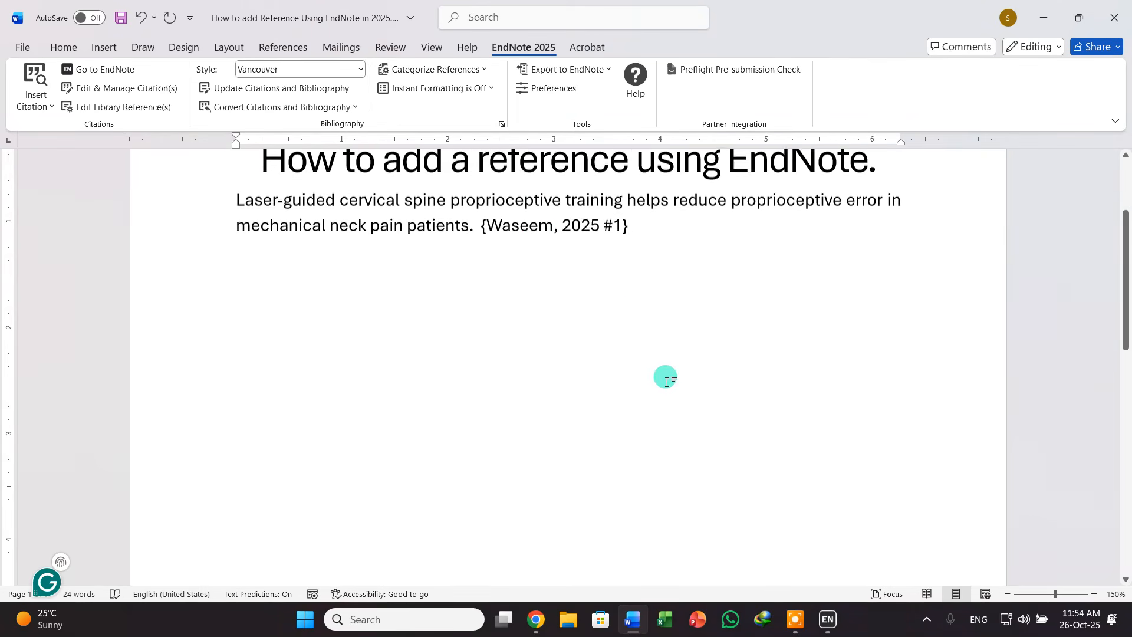
{"action": "scroll", "coordinate": [665, 384], "scroll_direction": "down", "scroll_amount": 2}
{"action": "scroll", "coordinate": [662, 380], "scroll_direction": "up", "scroll_amount": 8}
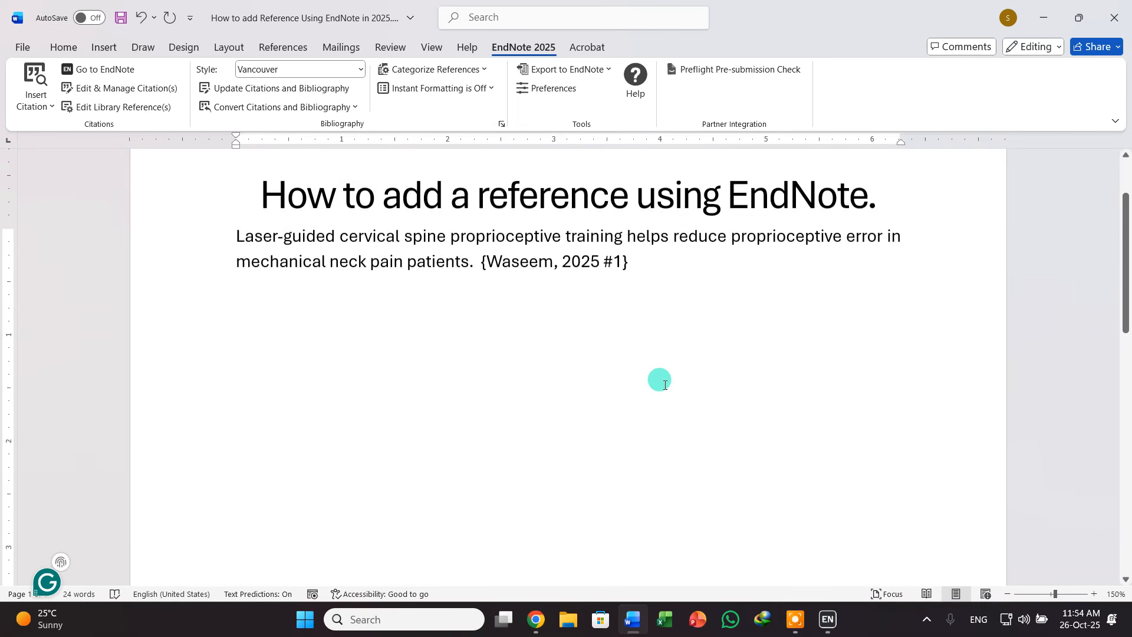
{"action": "left_click_drag", "start_coordinate": [654, 372], "coordinate": [482, 361]}
{"action": "left_click", "coordinate": [357, 69]}
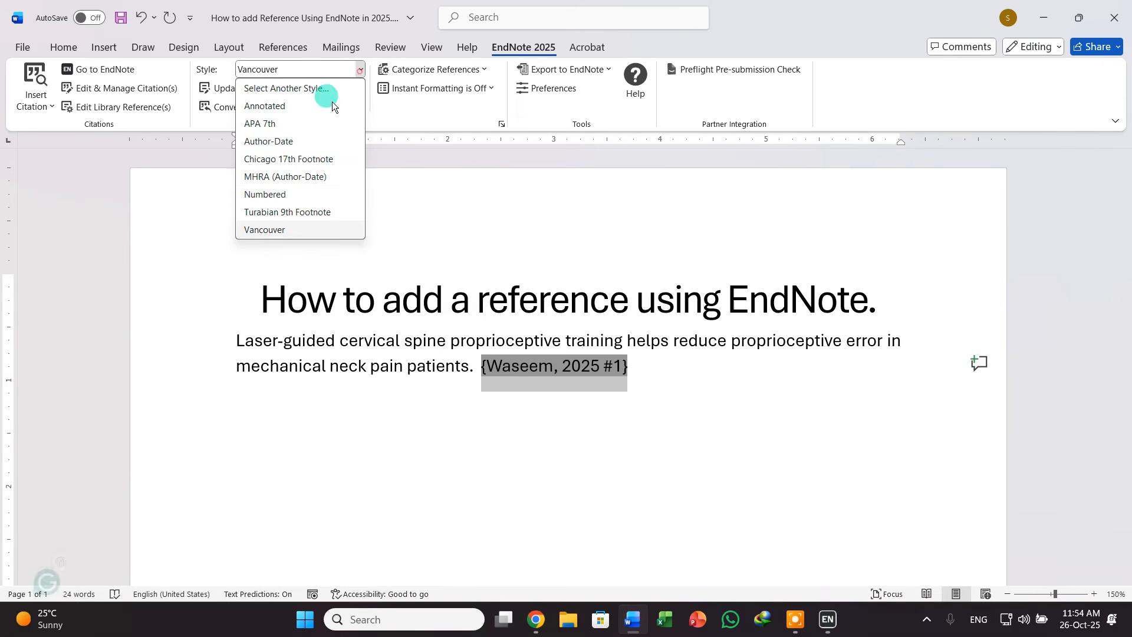
{"action": "left_click", "coordinate": [270, 194]}
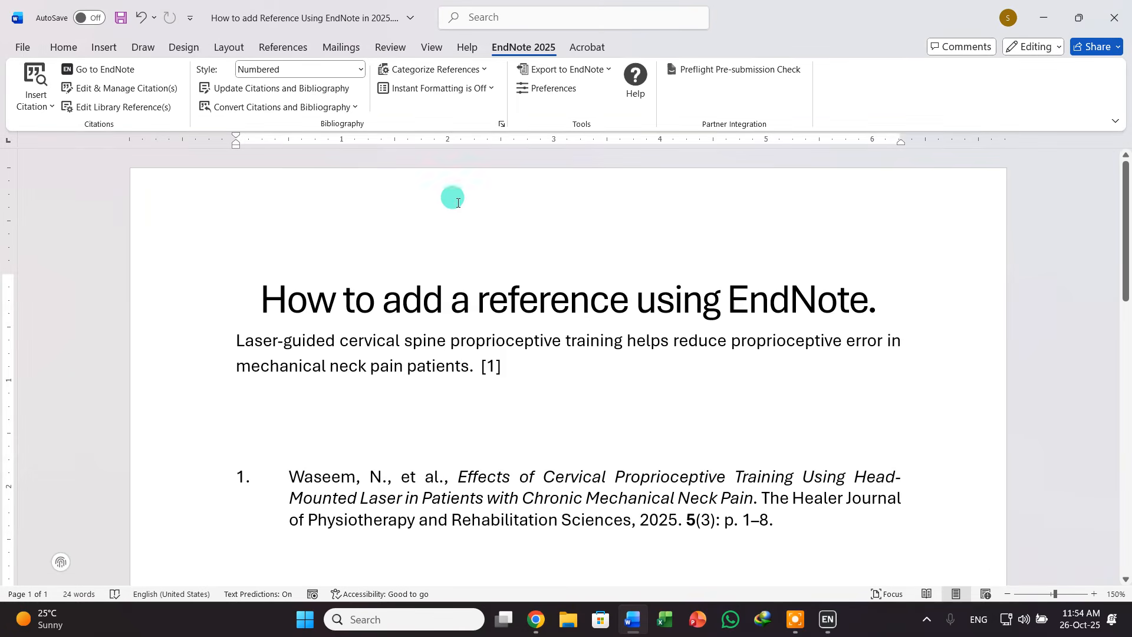
Try the APA 7th citation style on the document, and set the final style to Vancouver.
{"action": "left_click", "coordinate": [360, 70]}
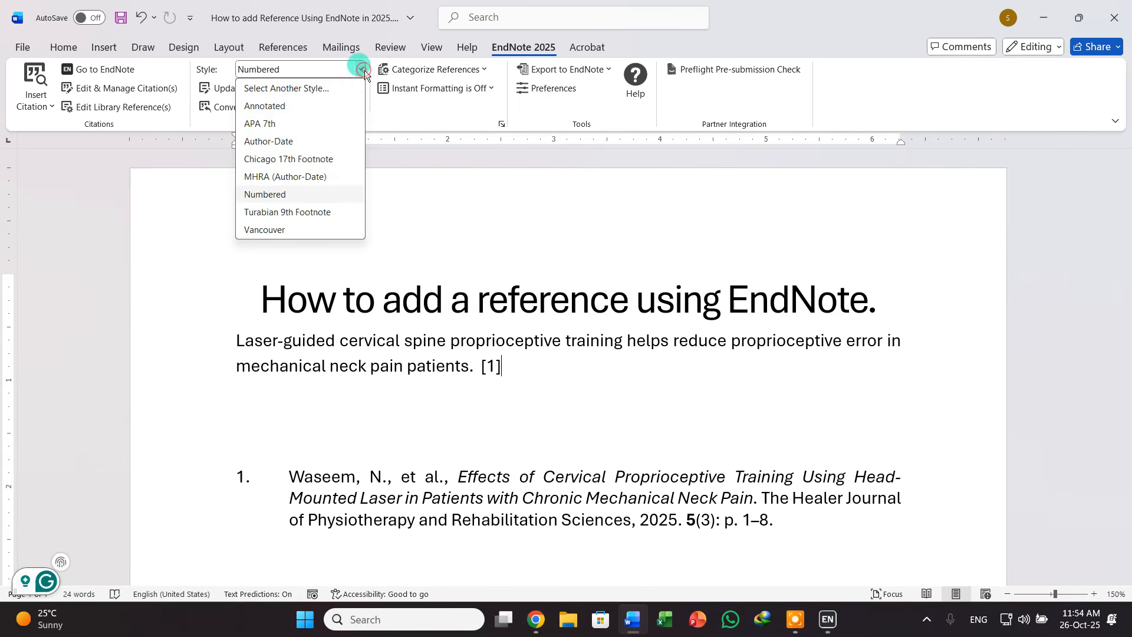
{"action": "left_click", "coordinate": [268, 124]}
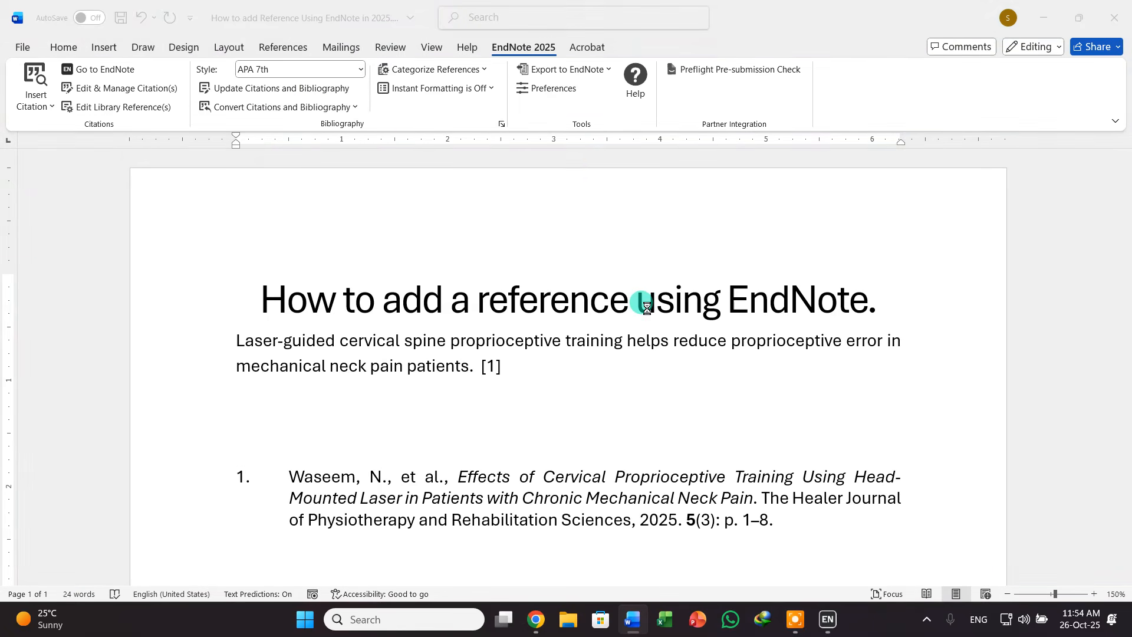
{"action": "left_click", "coordinate": [360, 69]}
{"action": "left_click", "coordinate": [282, 230]}
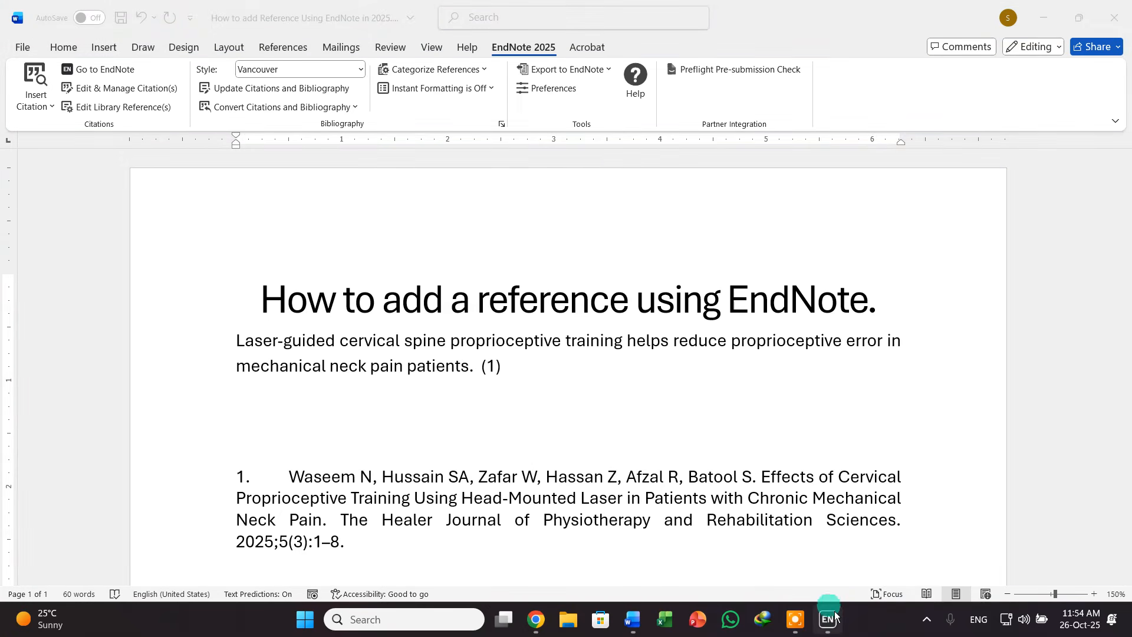
Switch back to the Trial library in EndNote.
{"action": "mouse_move", "coordinate": [835, 616]}
{"action": "left_click", "coordinate": [826, 560]}
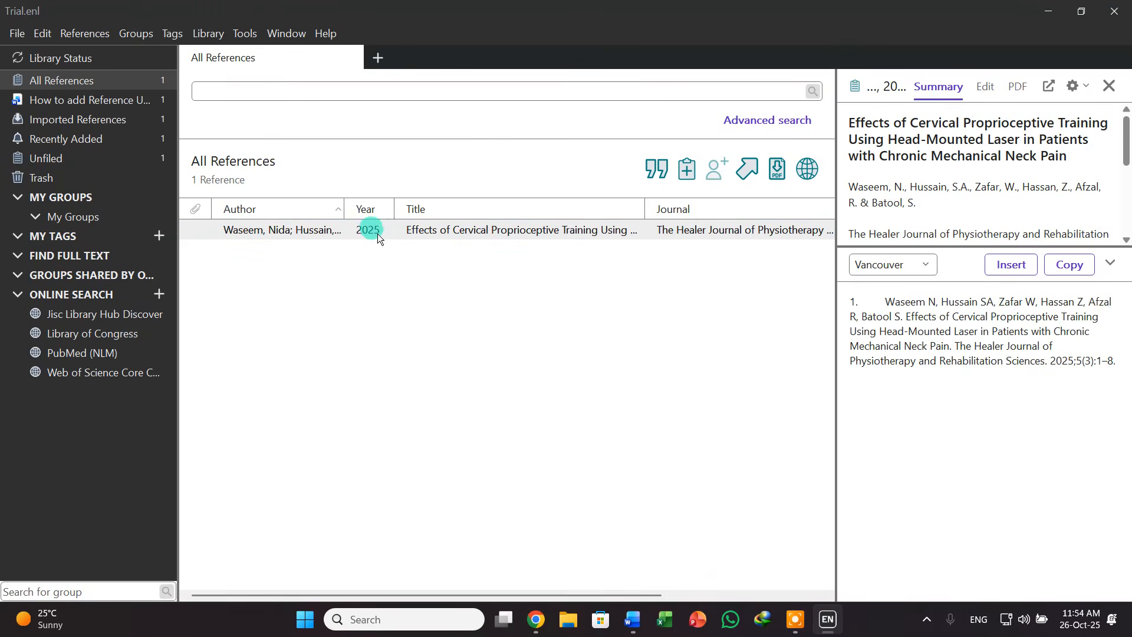
{"action": "left_click", "coordinate": [631, 619]}
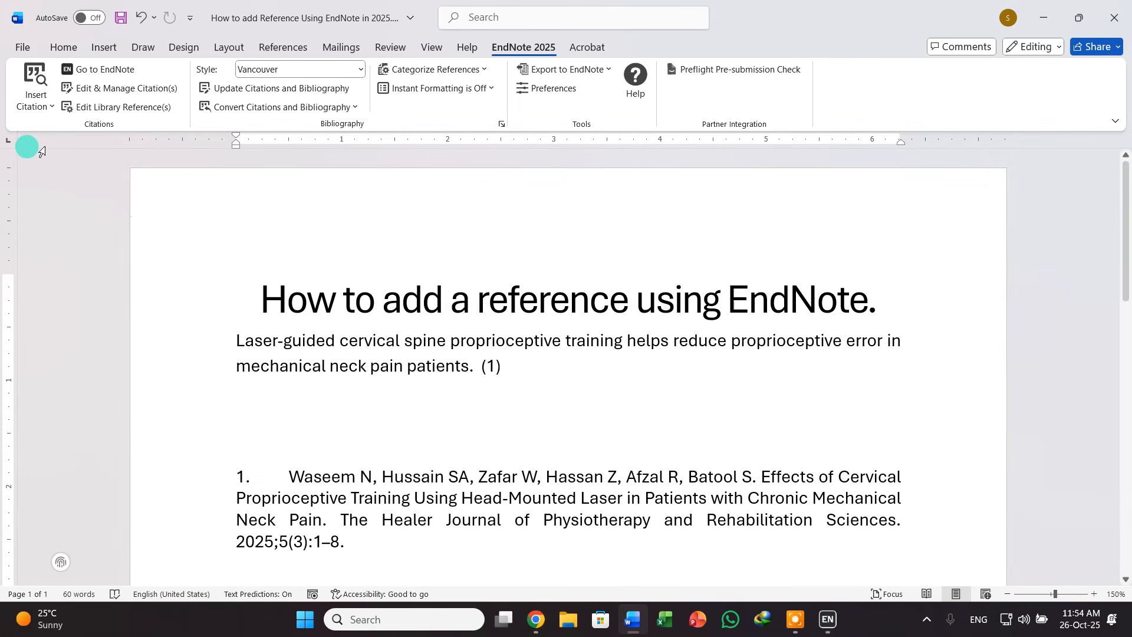
{"action": "left_click", "coordinate": [51, 108]}
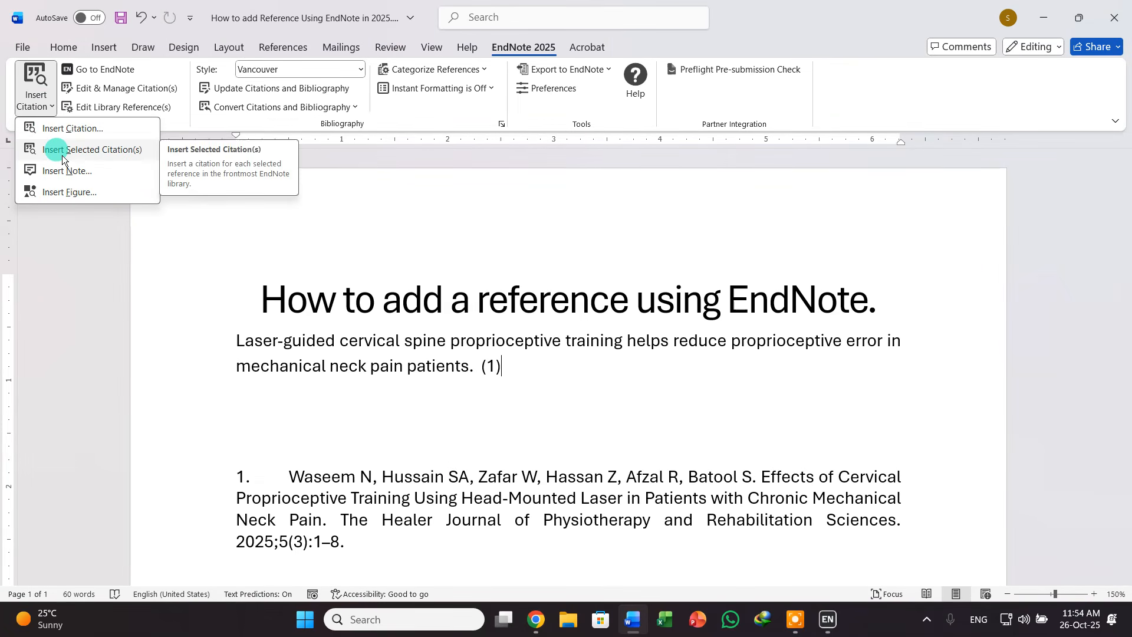
{"action": "left_click", "coordinate": [514, 387]}
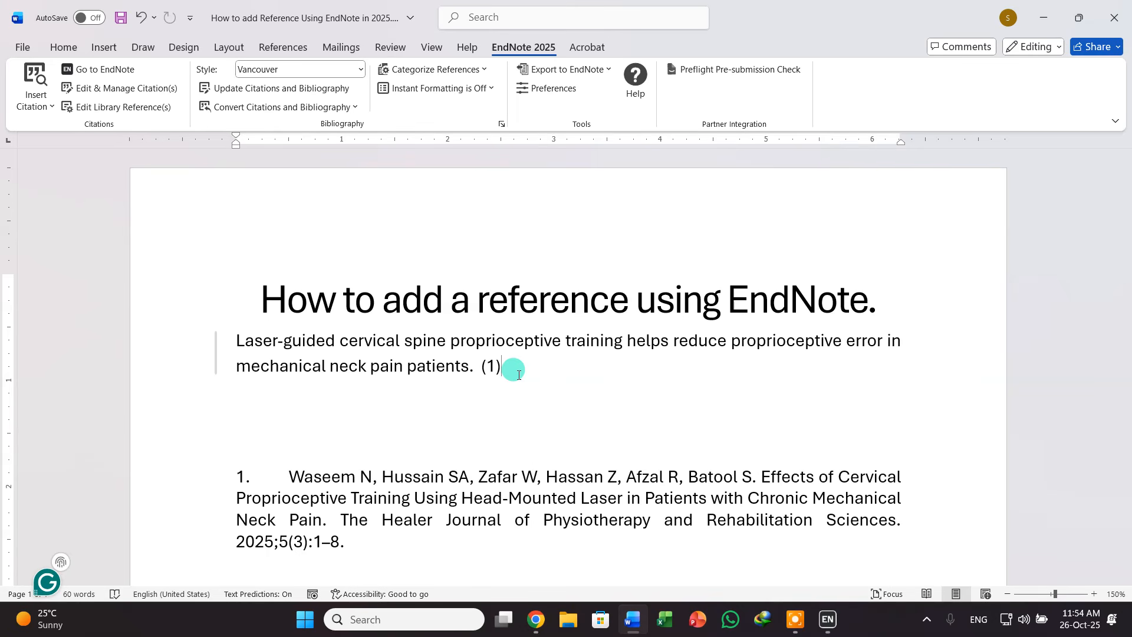
{"action": "left_click", "coordinate": [828, 619]}
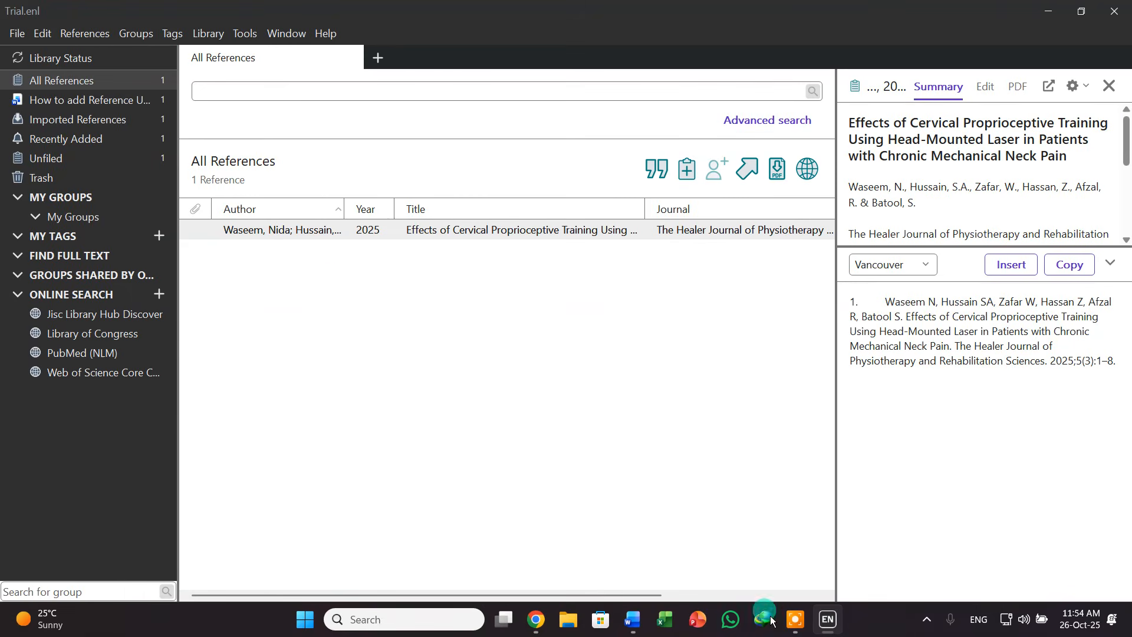
Switch to the Word document and add a bold "References:" heading on the empty line above the bibliography entry.
{"action": "left_click", "coordinate": [633, 619]}
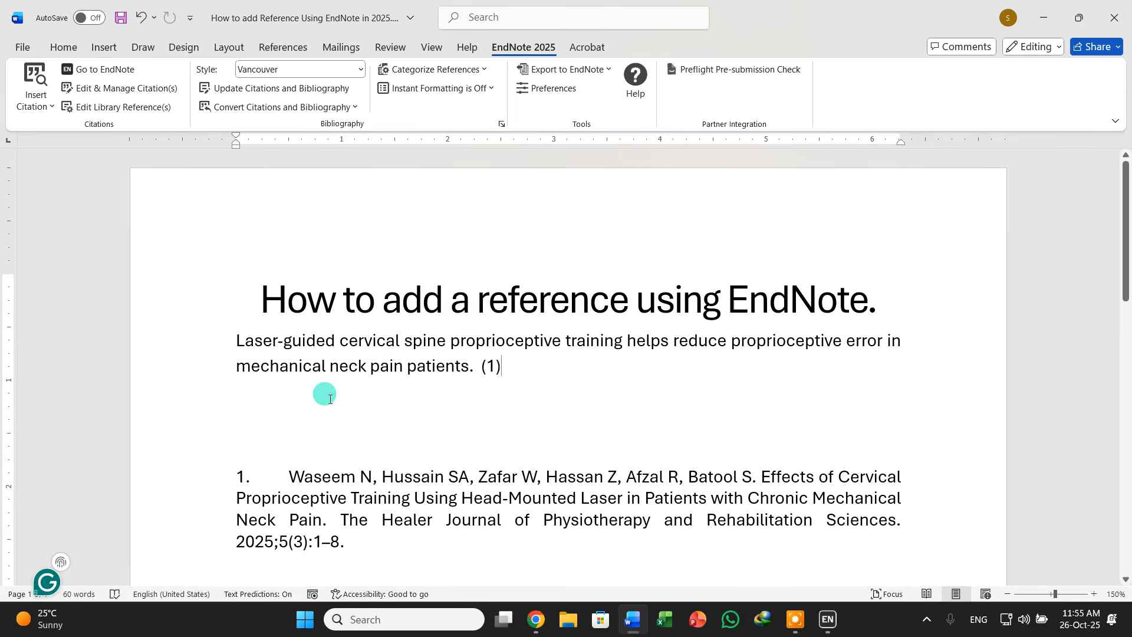
{"action": "left_click", "coordinate": [242, 433]}
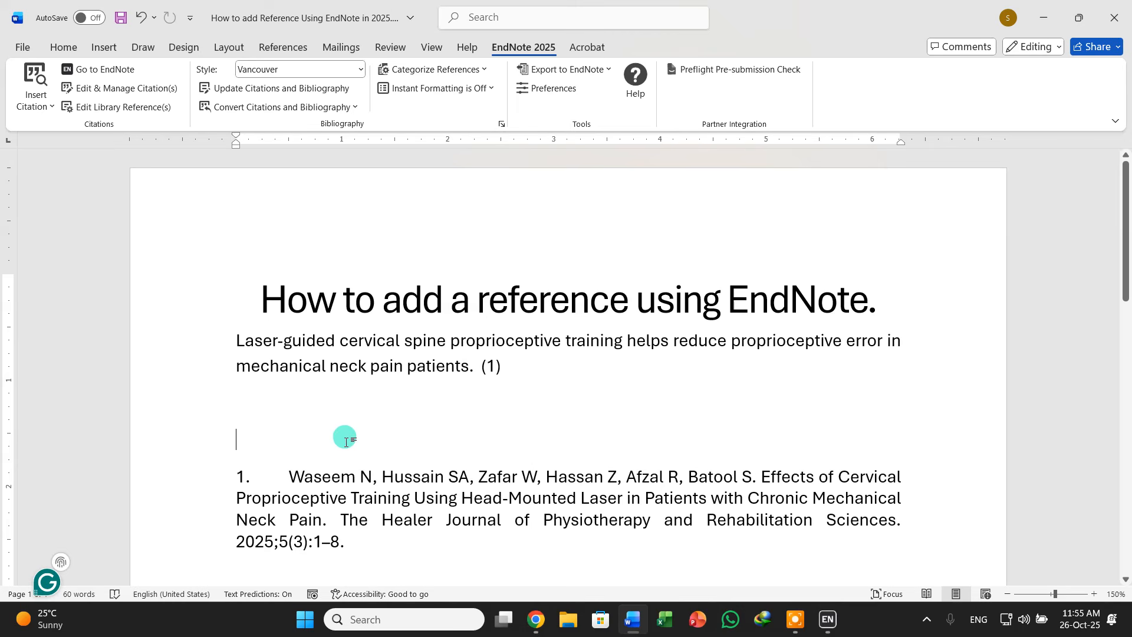
{"action": "type", "text": "References:"}
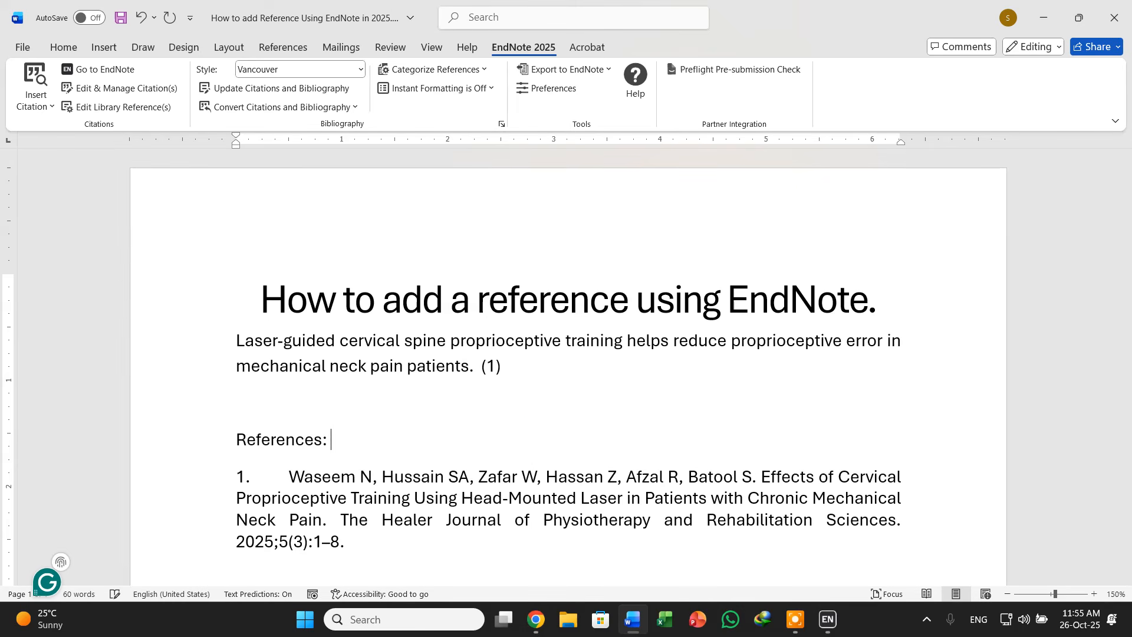
{"action": "left_click_drag", "start_coordinate": [354, 439], "coordinate": [240, 439]}
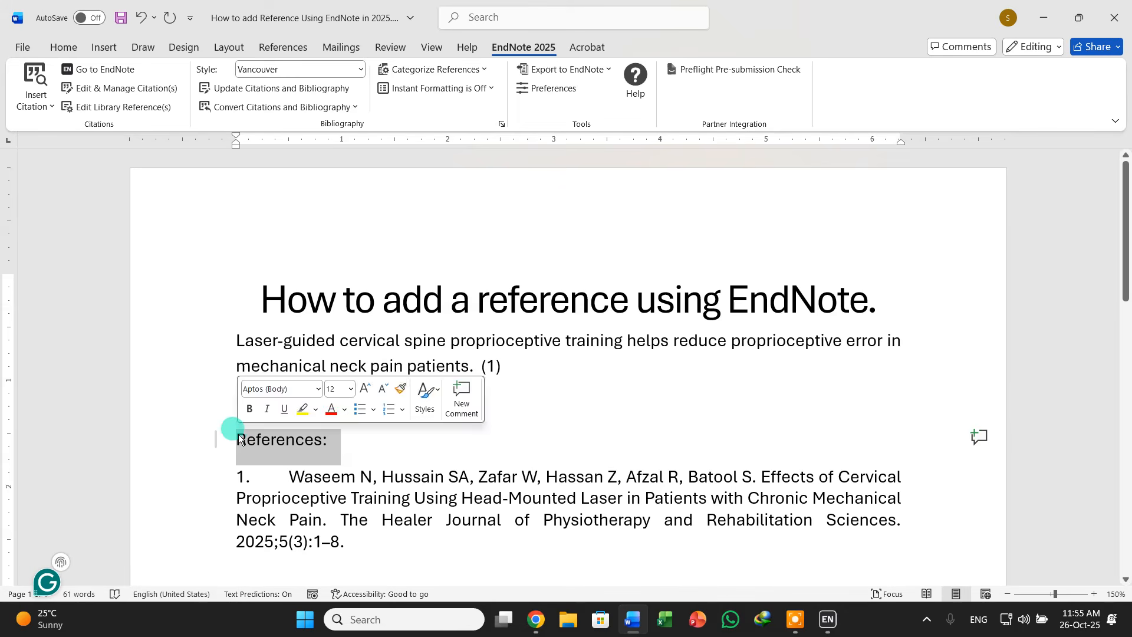
{"action": "key", "text": "ctrl+b"}
{"action": "key", "text": "Right"}
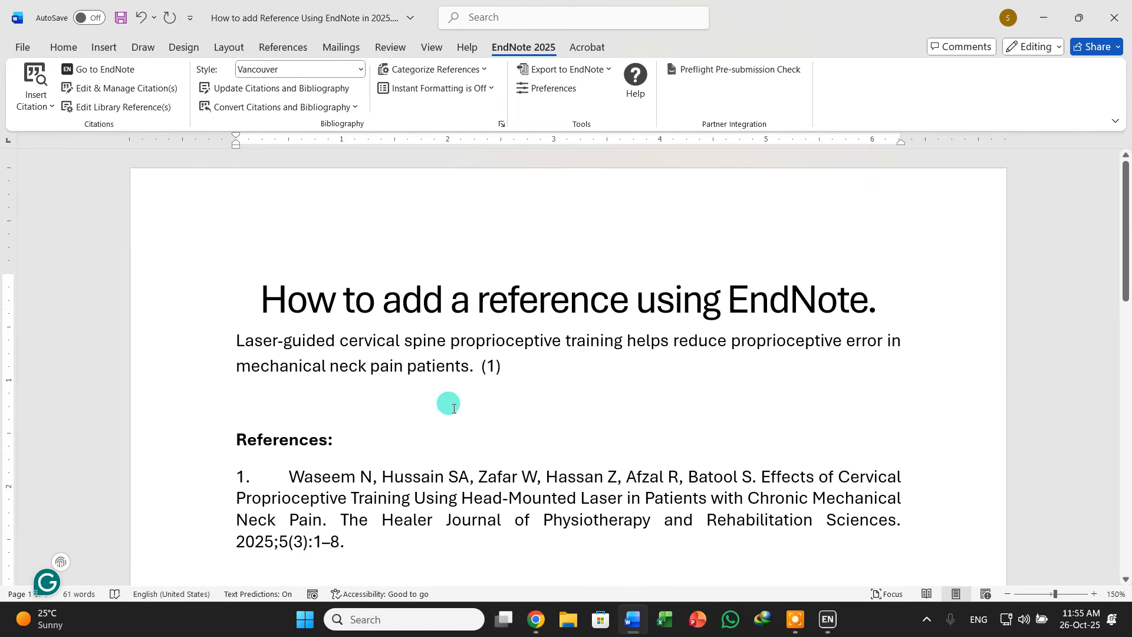
Switch to EndNote, search Windows for "end" to launch it, and bring the Trial library window to the front.
{"action": "left_click", "coordinate": [827, 619]}
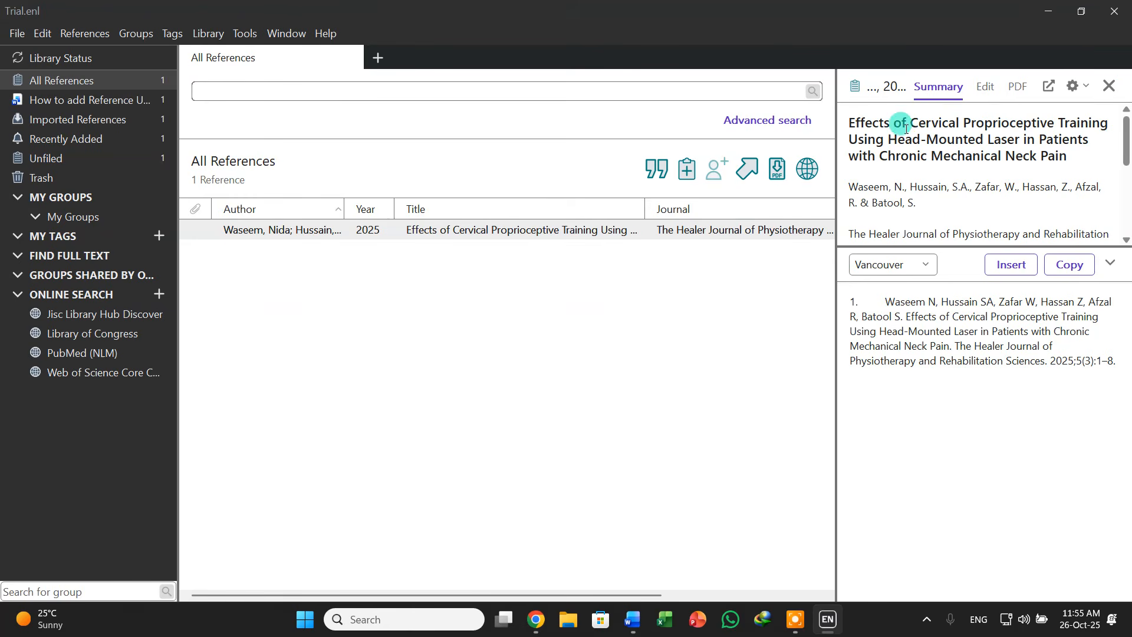
{"action": "left_click", "coordinate": [305, 619]}
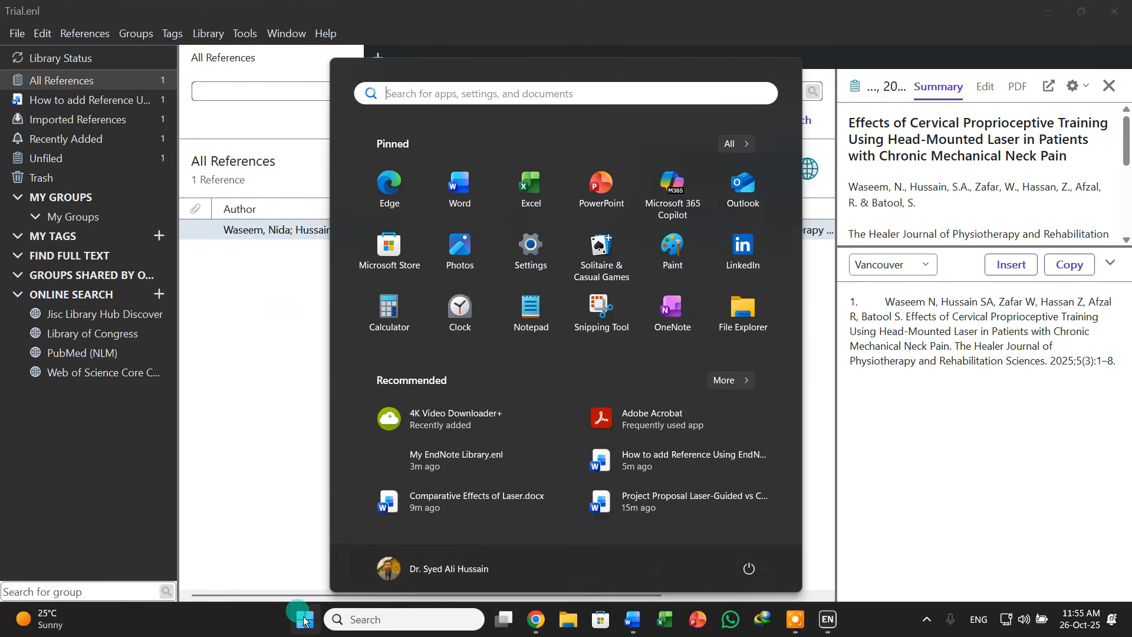
{"action": "type", "text": "end"}
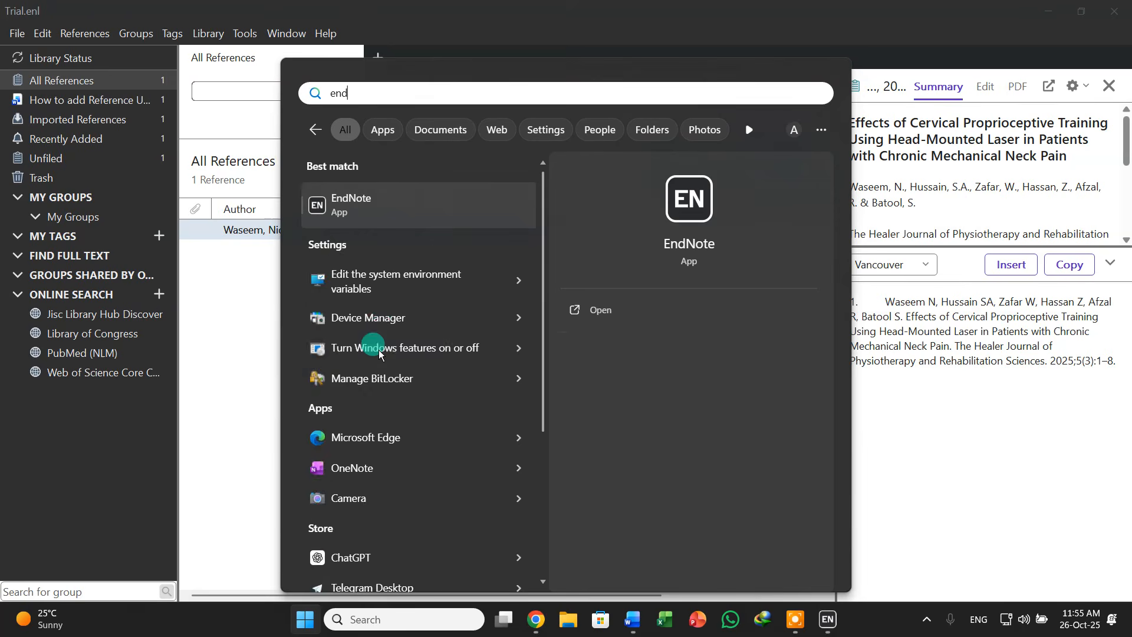
{"action": "left_click", "coordinate": [393, 215]}
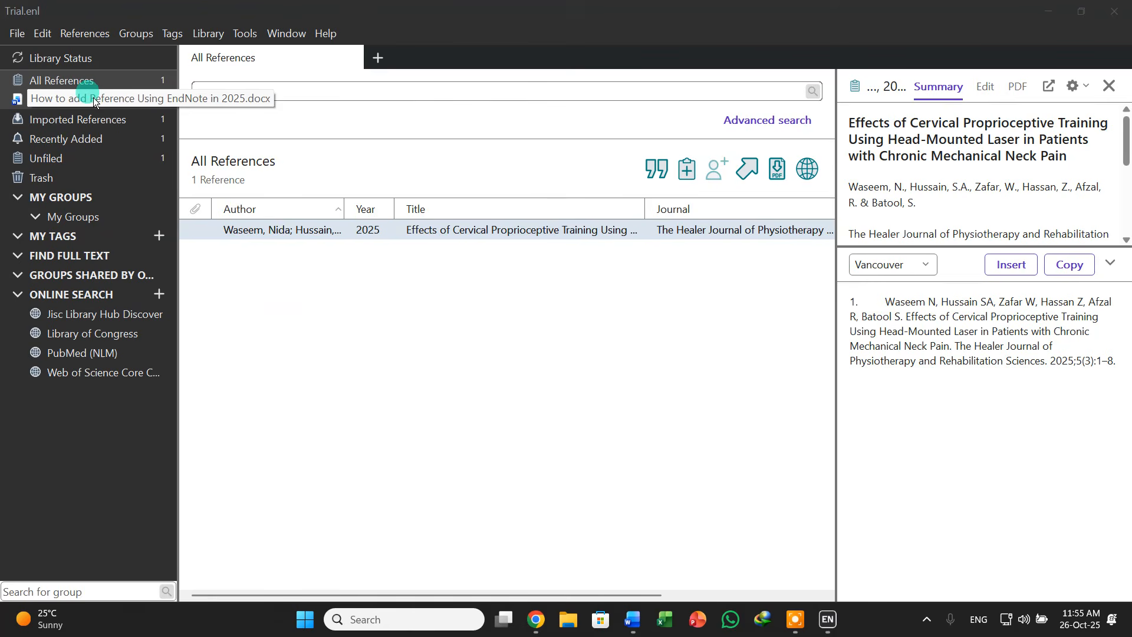
{"action": "mouse_move", "coordinate": [827, 619]}
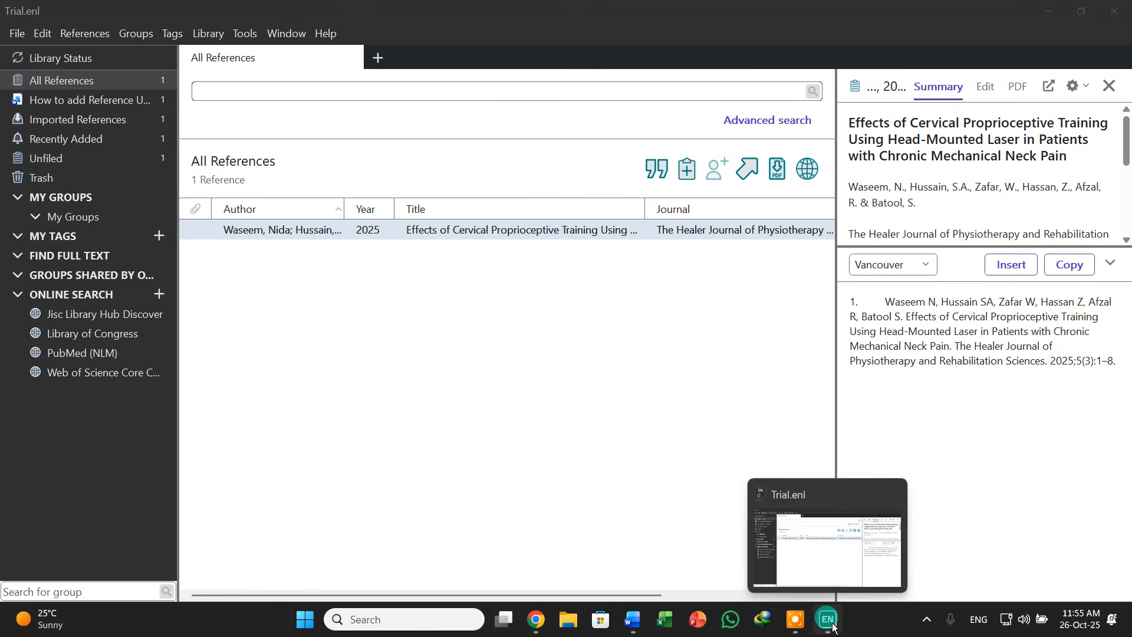
{"action": "left_click", "coordinate": [810, 552]}
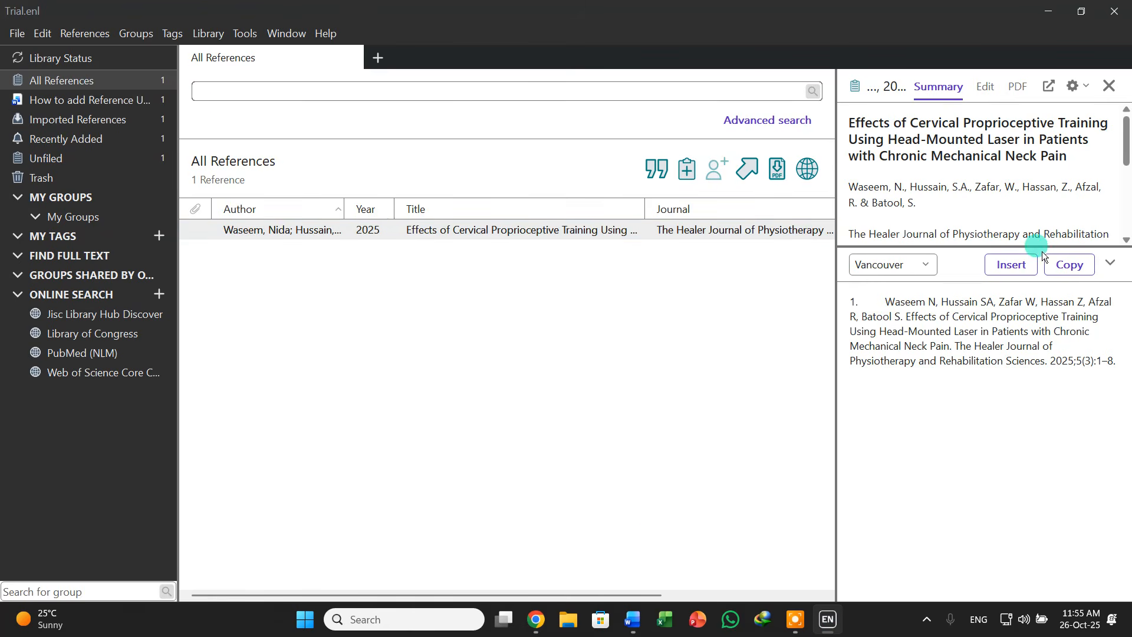
Close the reference preview and the Trial library in EndNote.
{"action": "left_click", "coordinate": [1110, 86]}
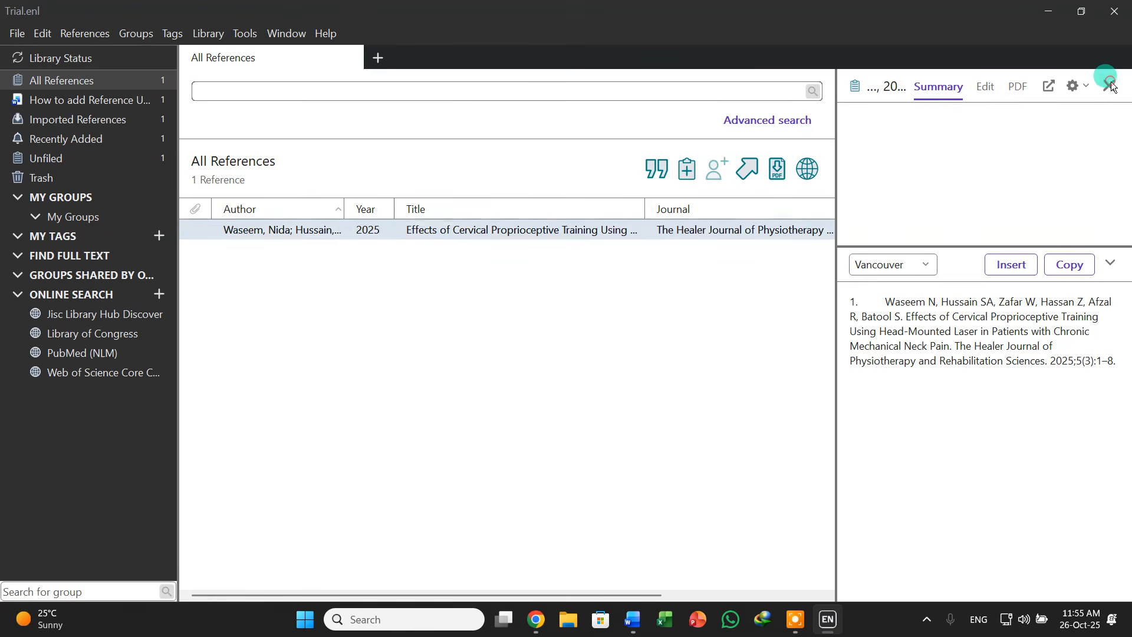
{"action": "left_click", "coordinate": [13, 34]}
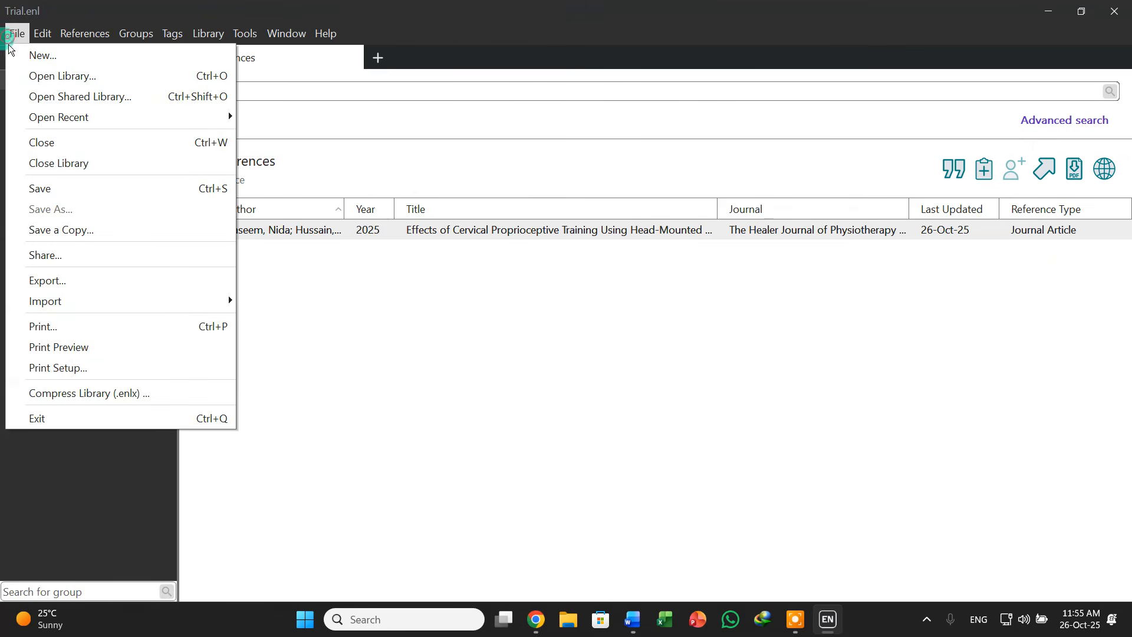
{"action": "left_click", "coordinate": [53, 146]}
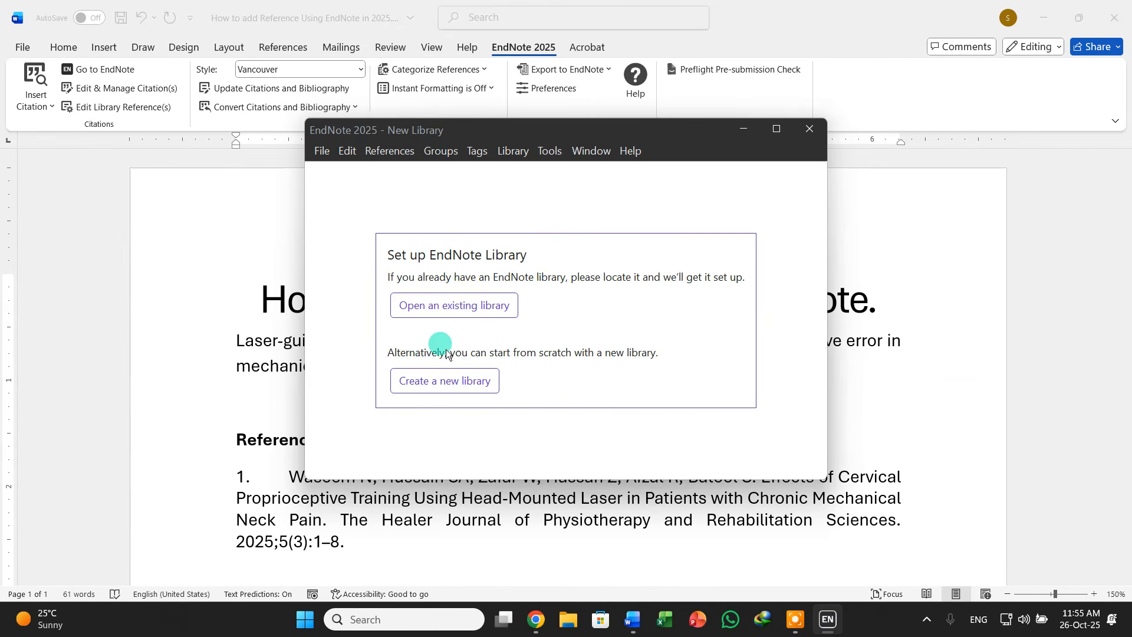
Cancel creating a new library and open the existing library Trial.enl from the Desktop.
{"action": "left_click", "coordinate": [451, 369]}
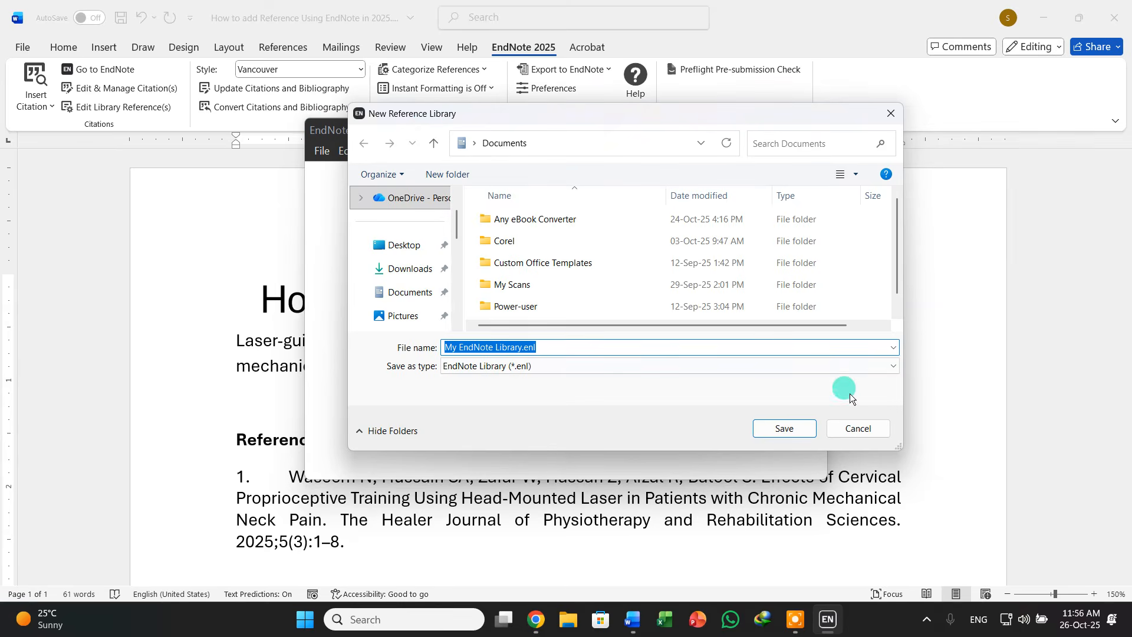
{"action": "left_click", "coordinate": [856, 426]}
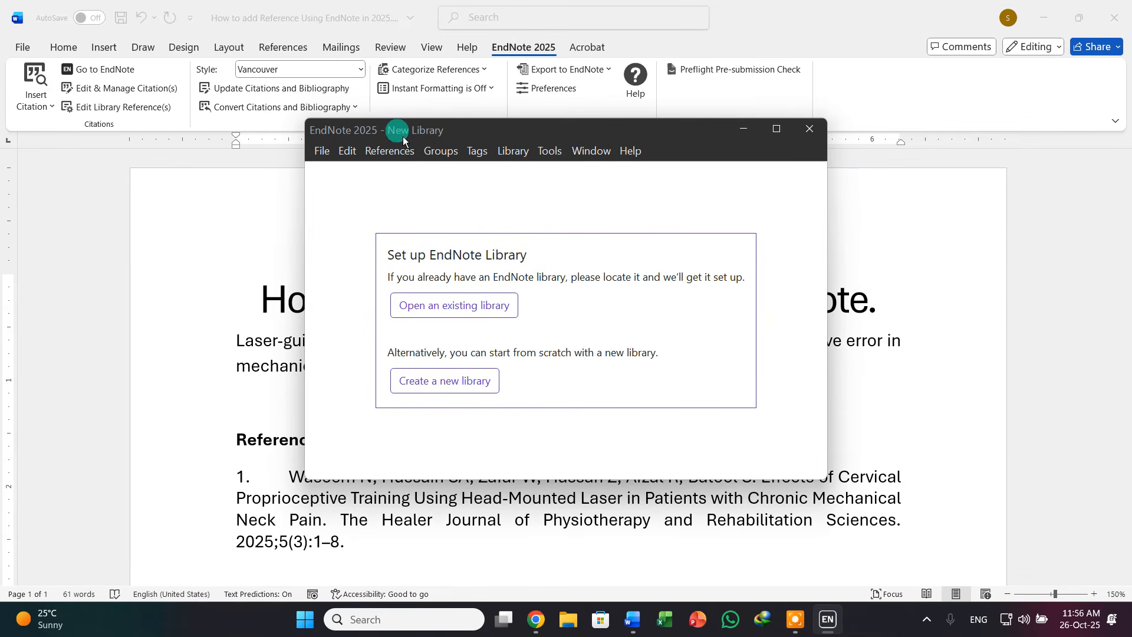
{"action": "left_click", "coordinate": [466, 305]}
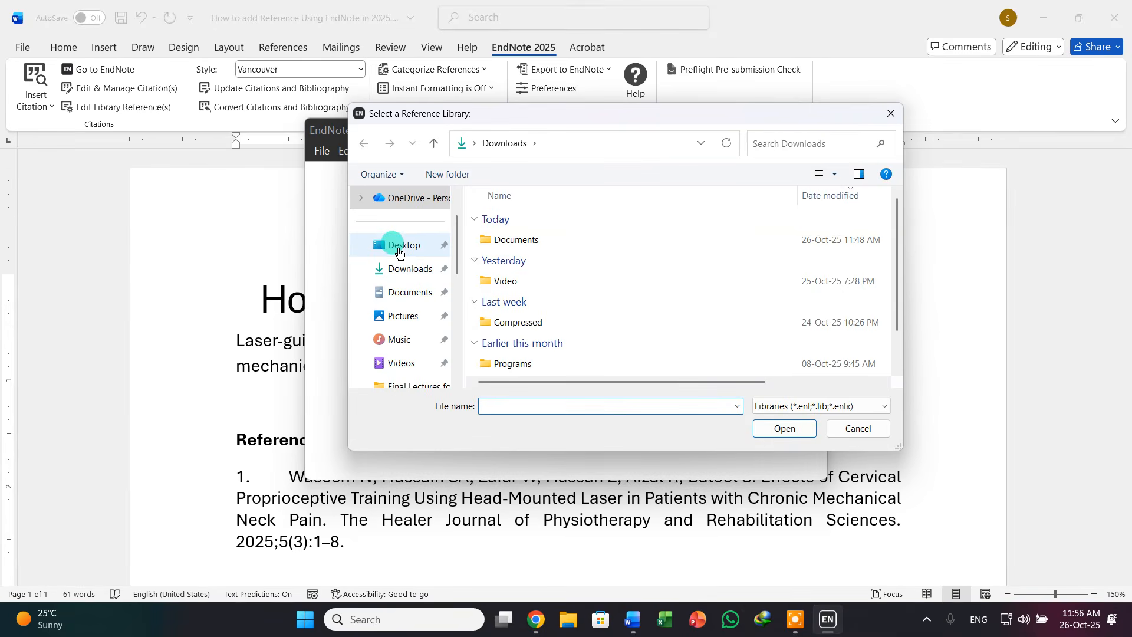
{"action": "left_click", "coordinate": [396, 245]}
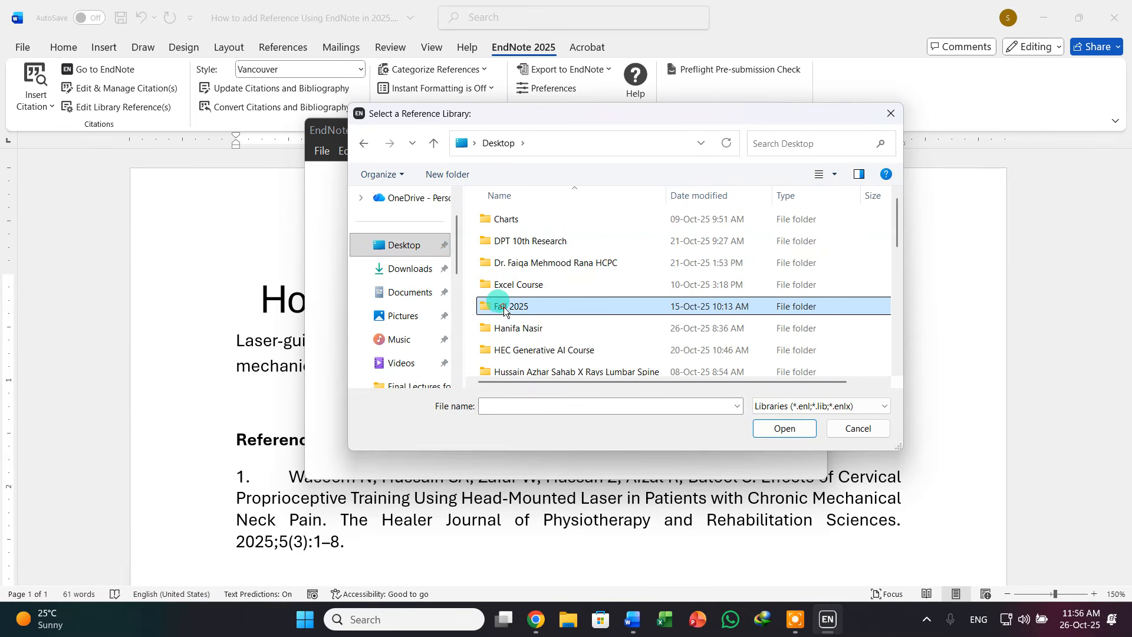
{"action": "scroll", "coordinate": [504, 309], "scroll_direction": "down", "scroll_amount": 5}
{"action": "left_click", "coordinate": [508, 367]}
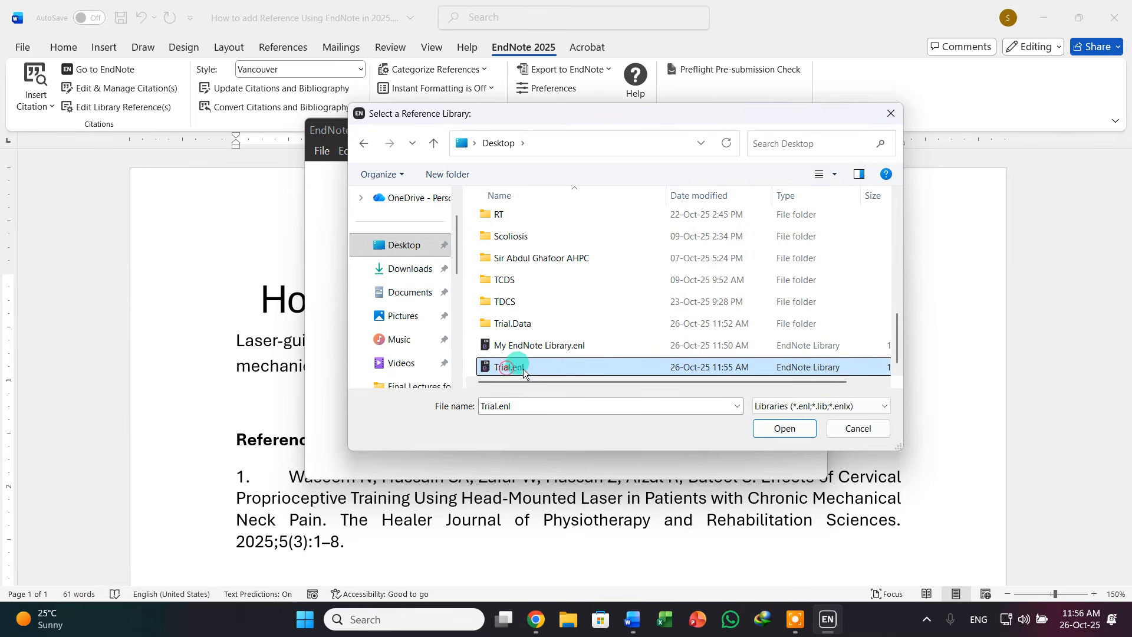
{"action": "left_click", "coordinate": [784, 429]}
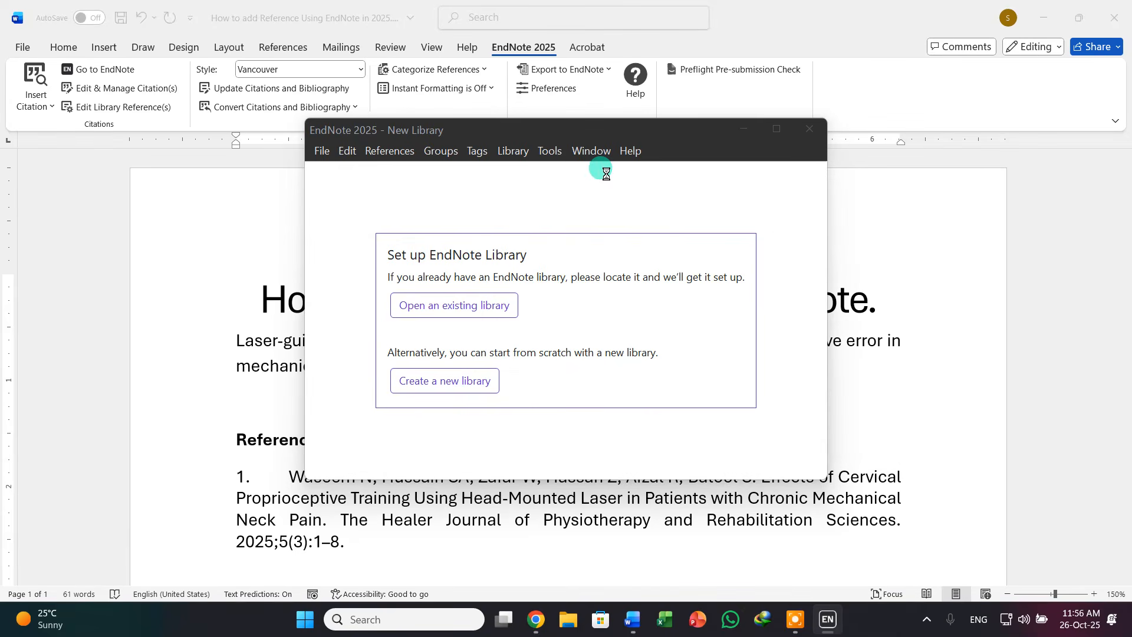